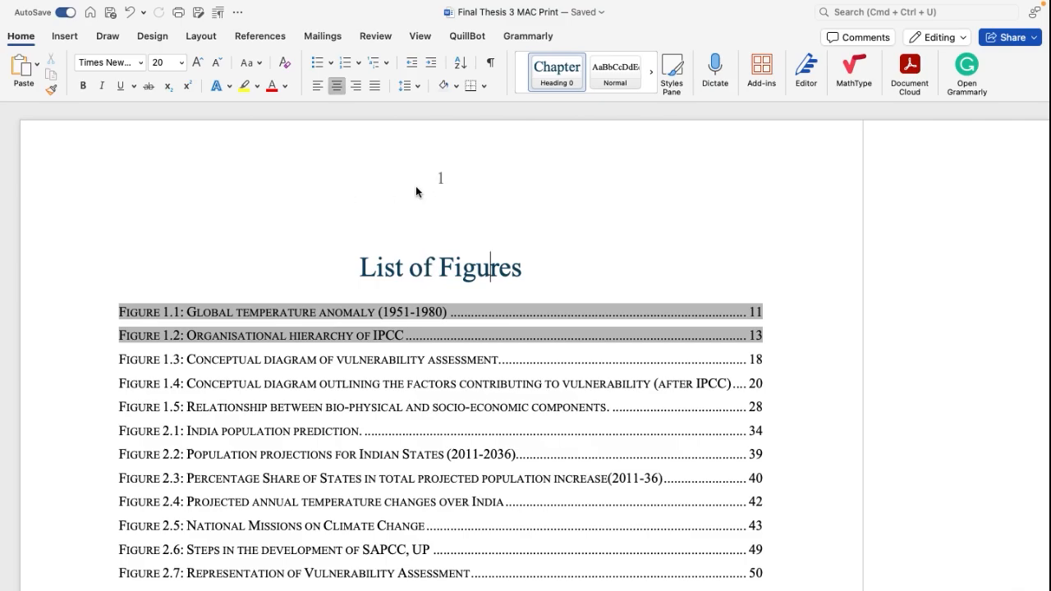
# Step: Review the page numbering from the List of Figures through the table of contents to Chapter 1: Introduction
pyautogui.scroll(-20, 441, 175)
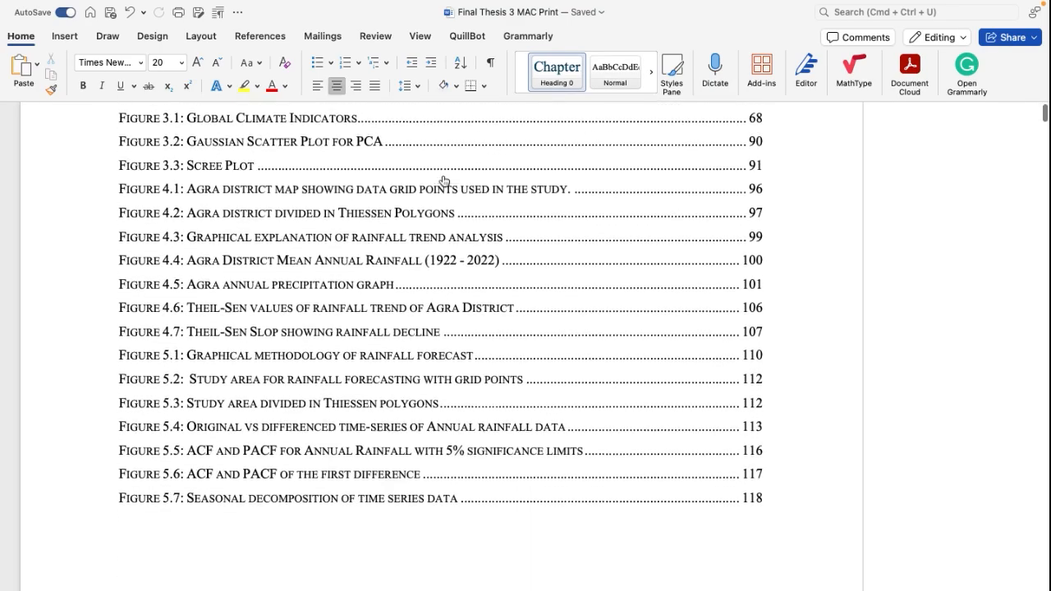
pyautogui.scroll(-10, 441, 175)
pyautogui.scroll(7, 441, 174)
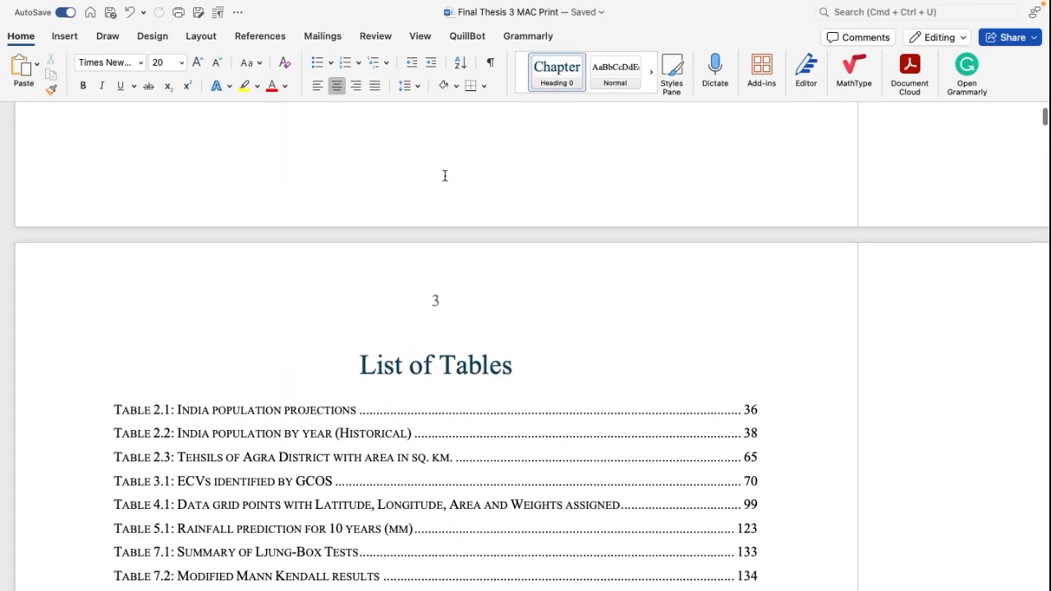
pyautogui.scroll(-9, 445, 176)
pyautogui.scroll(-20, 444, 175)
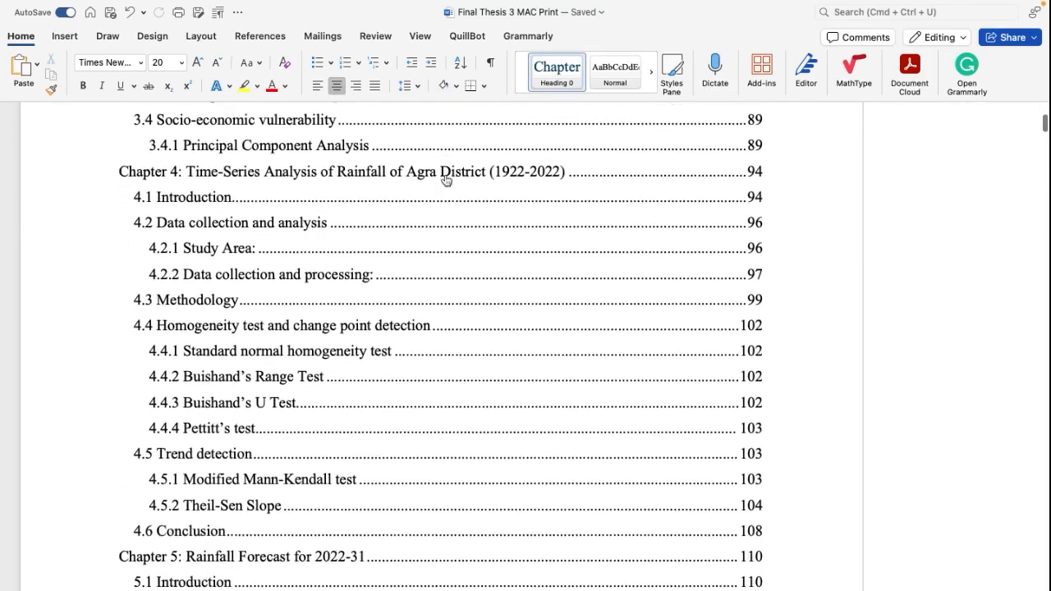
pyautogui.scroll(-20, 446, 177)
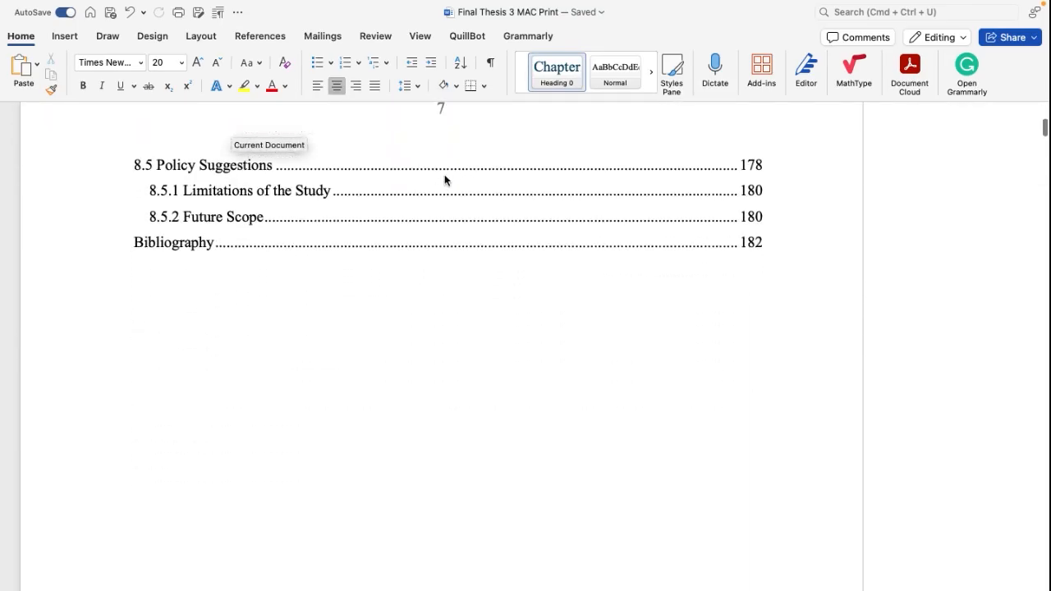
pyautogui.scroll(-12, 446, 176)
pyautogui.scroll(3, 444, 164)
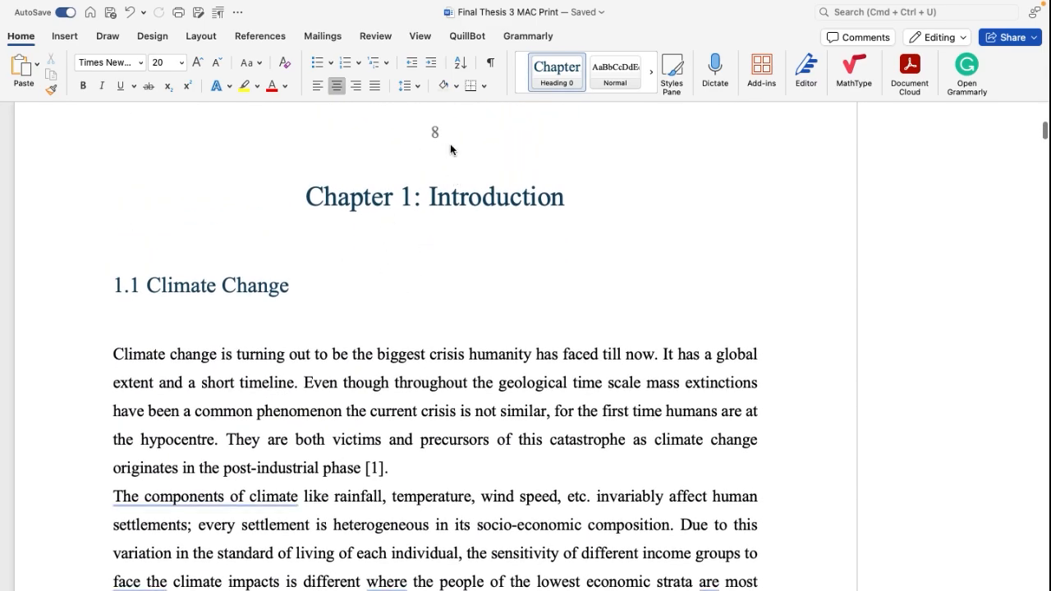
pyautogui.scroll(10, 393, 186)
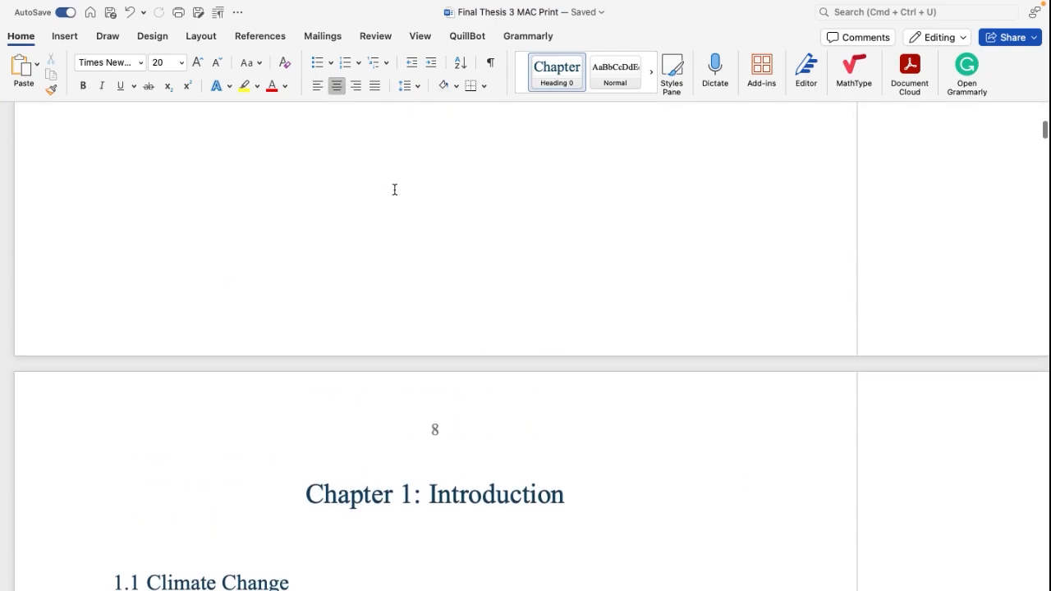
pyautogui.scroll(-8, 394, 190)
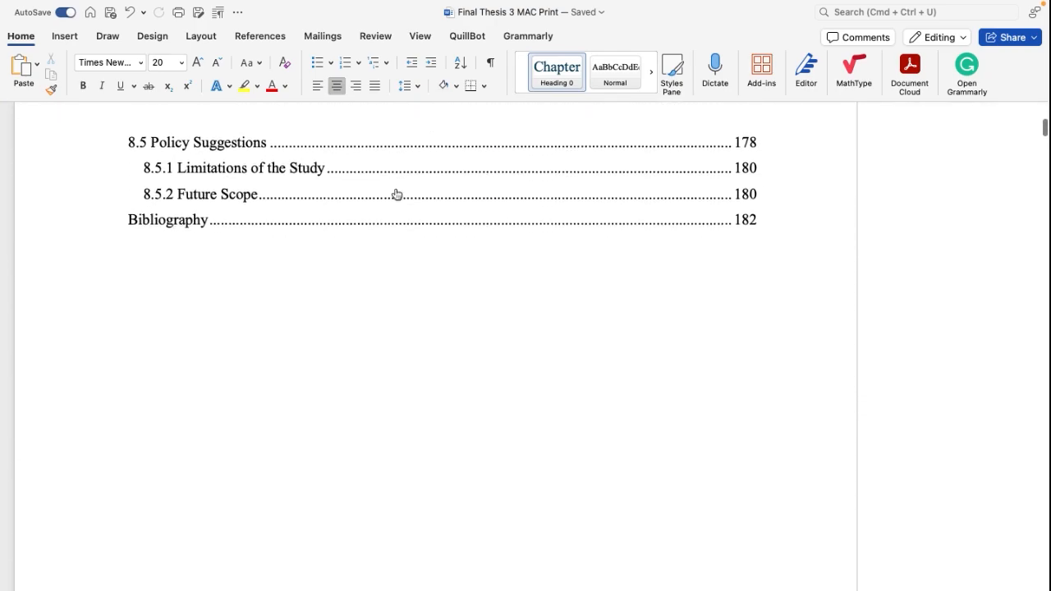
# Step: Show the formatting marks and examine the page break between the table of contents and Chapter 1
pyautogui.click(491, 64)
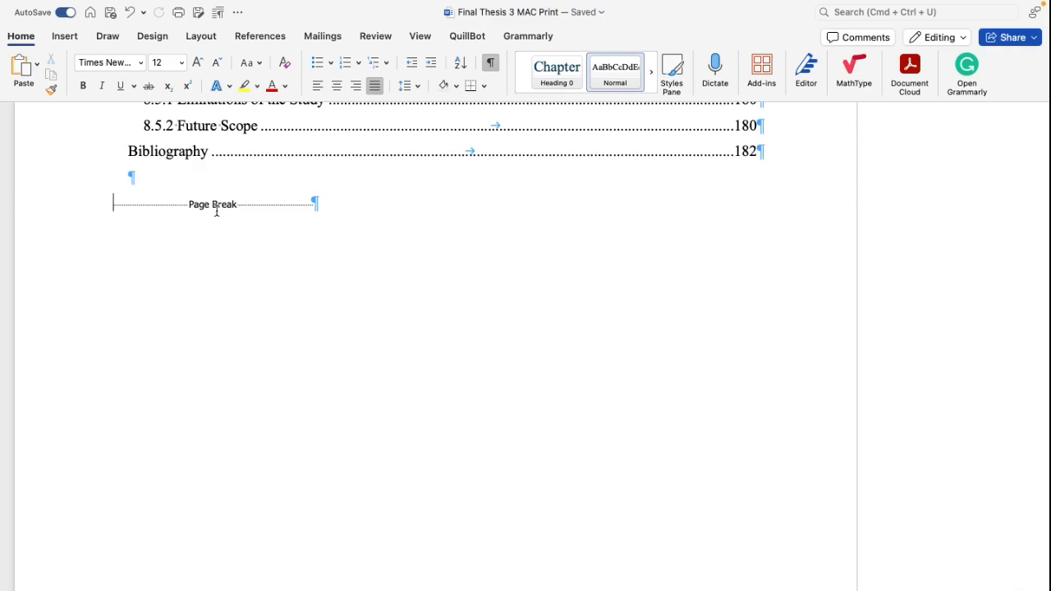
pyautogui.scroll(-4, 212, 248)
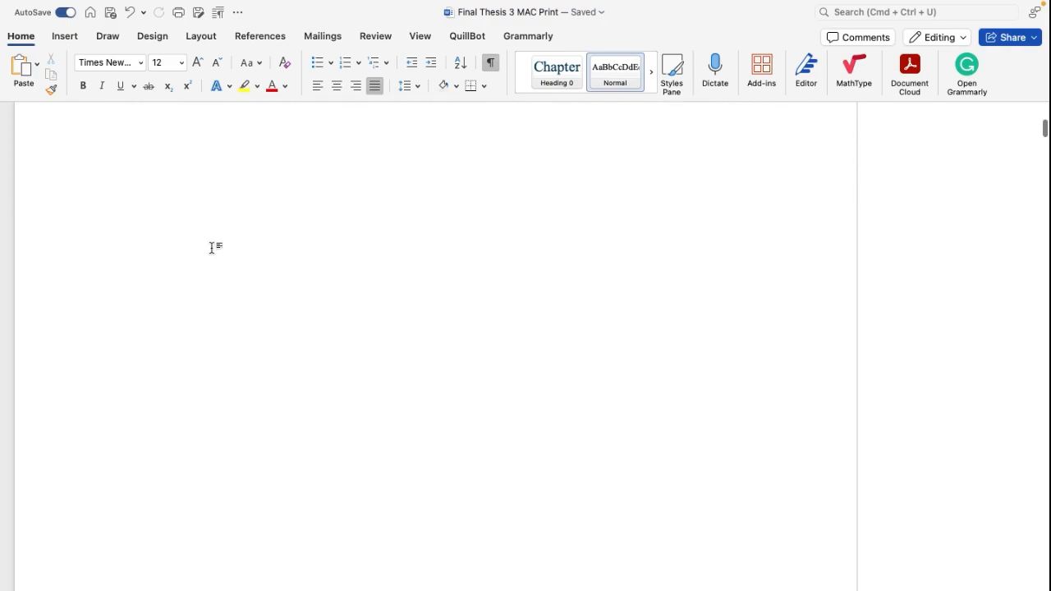
pyautogui.scroll(4, 212, 248)
pyautogui.scroll(-4, 212, 248)
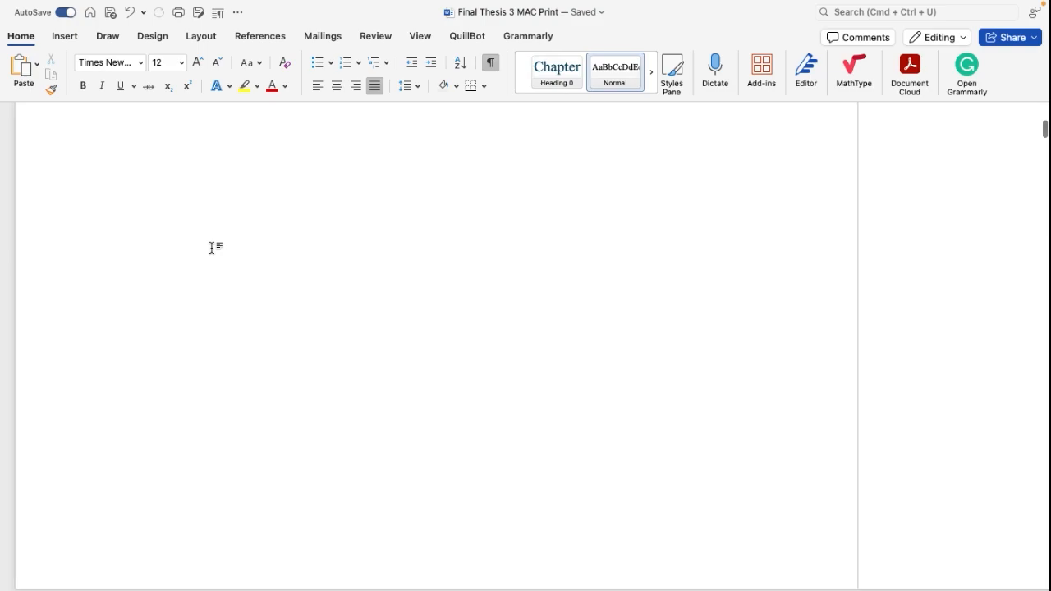
pyautogui.scroll(-5, 212, 248)
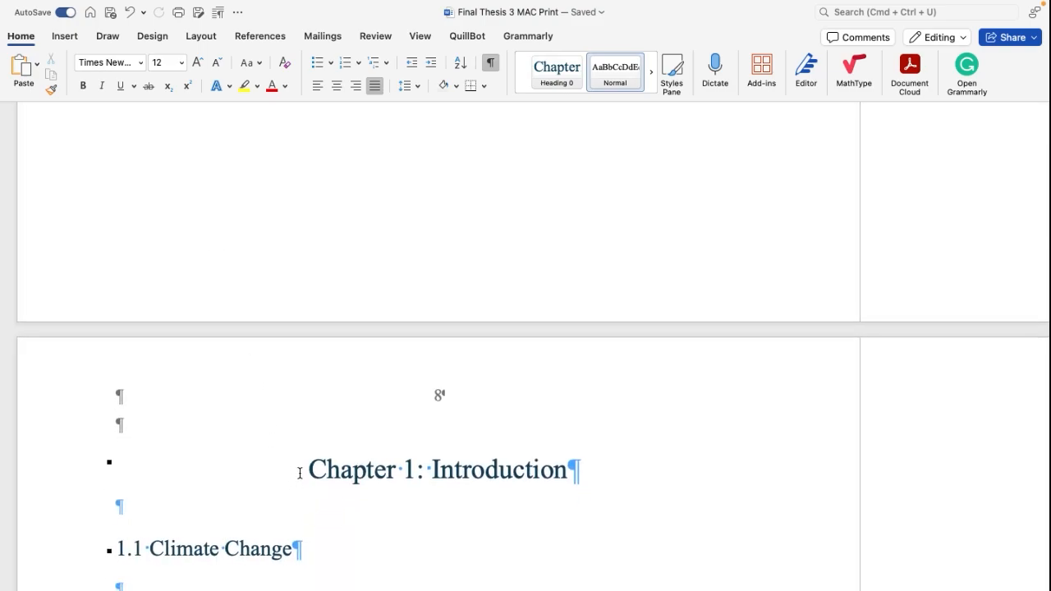
pyautogui.scroll(5, 400, 477)
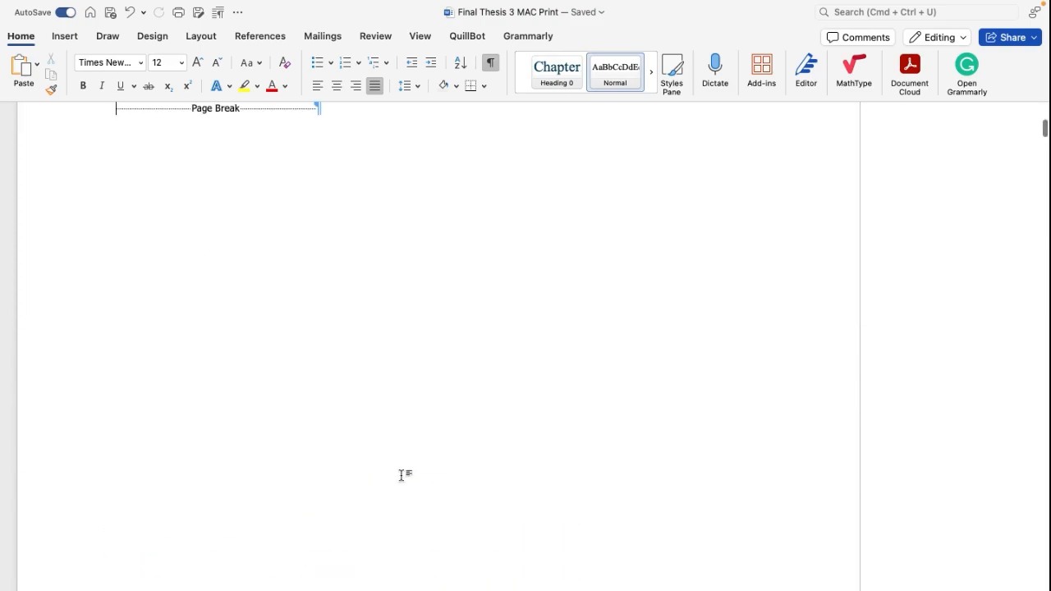
pyautogui.scroll(1, 402, 484)
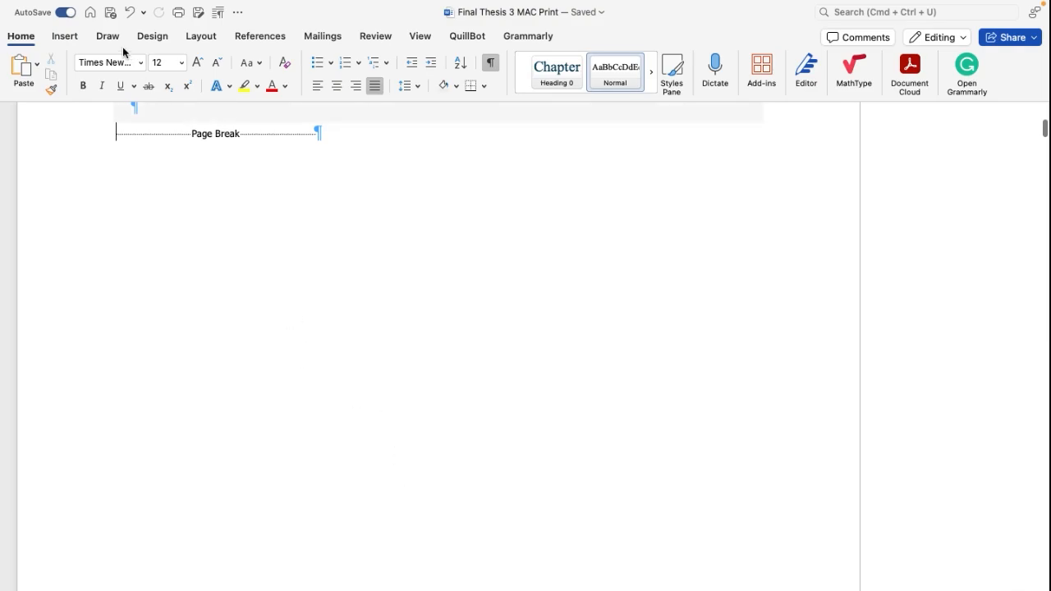
# Step: Search the commands for "section" and insert a Next Page section break after the table of contents
pyautogui.click(72, 38)
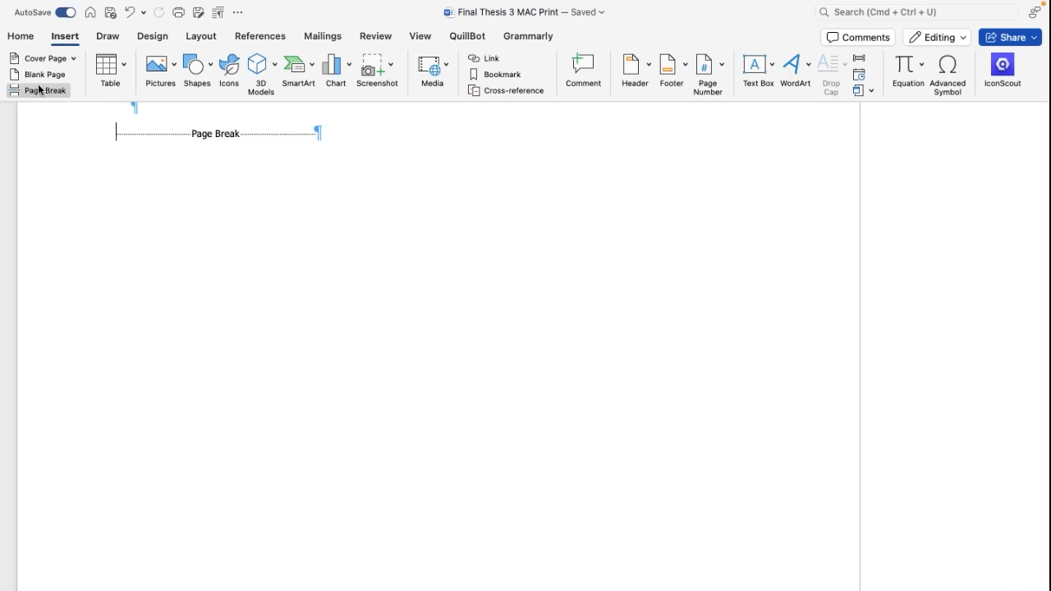
pyautogui.click(852, 12)
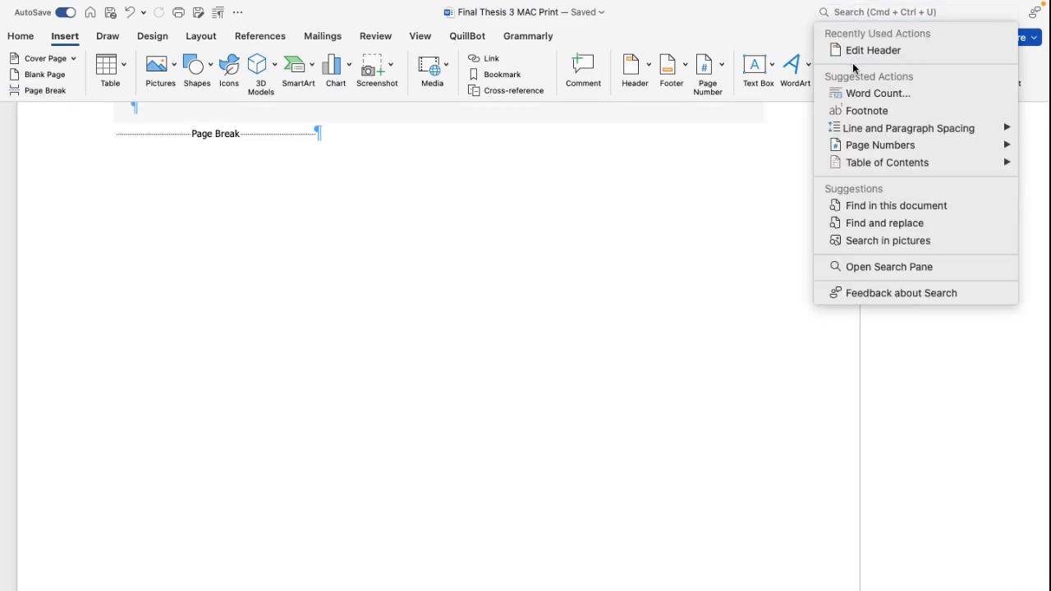
pyautogui.click(886, 12)
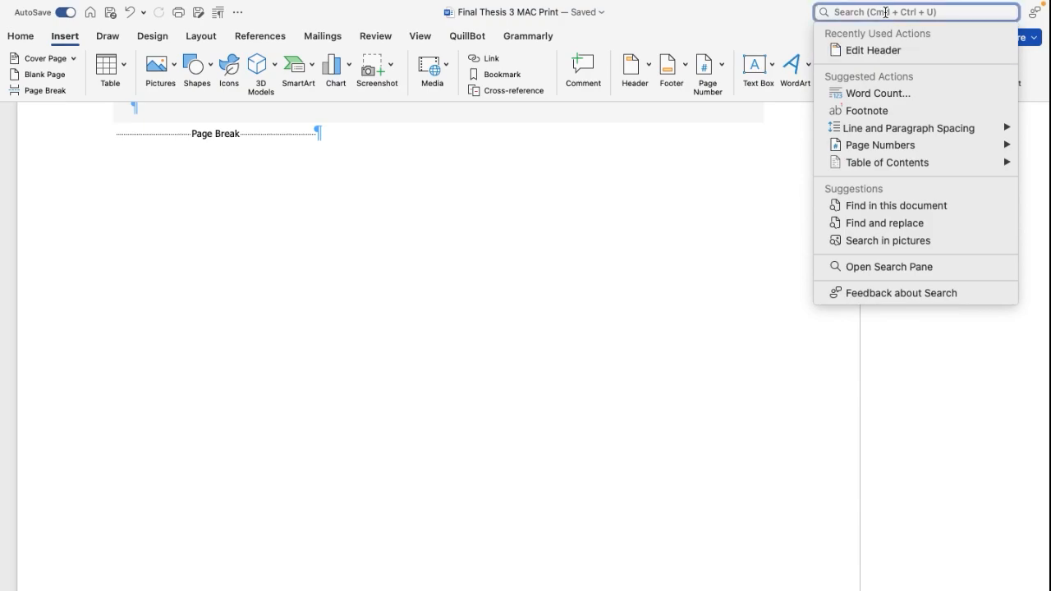
pyautogui.write('sec')
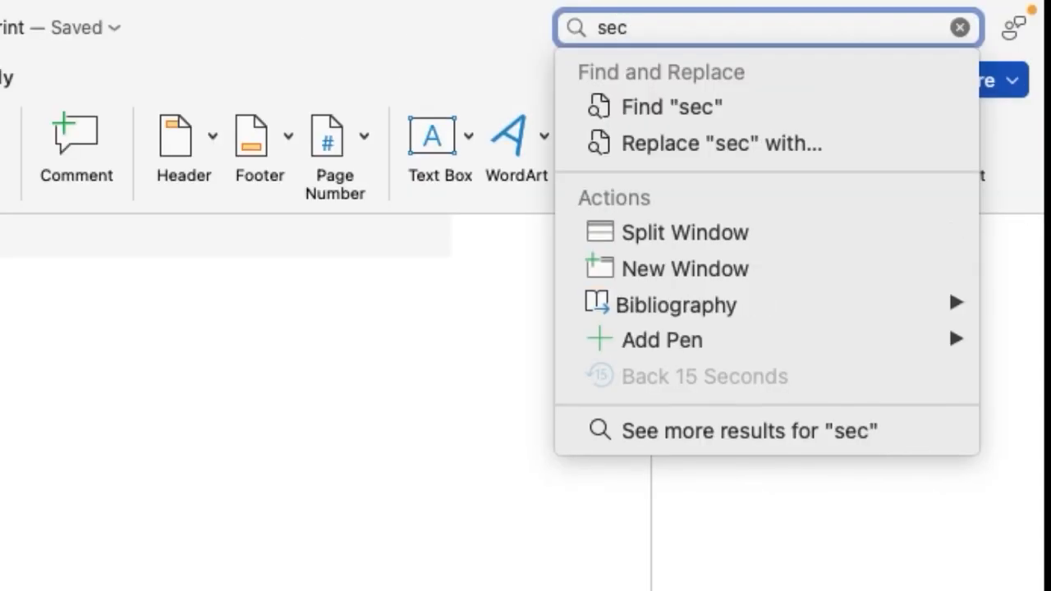
pyautogui.write('tion')
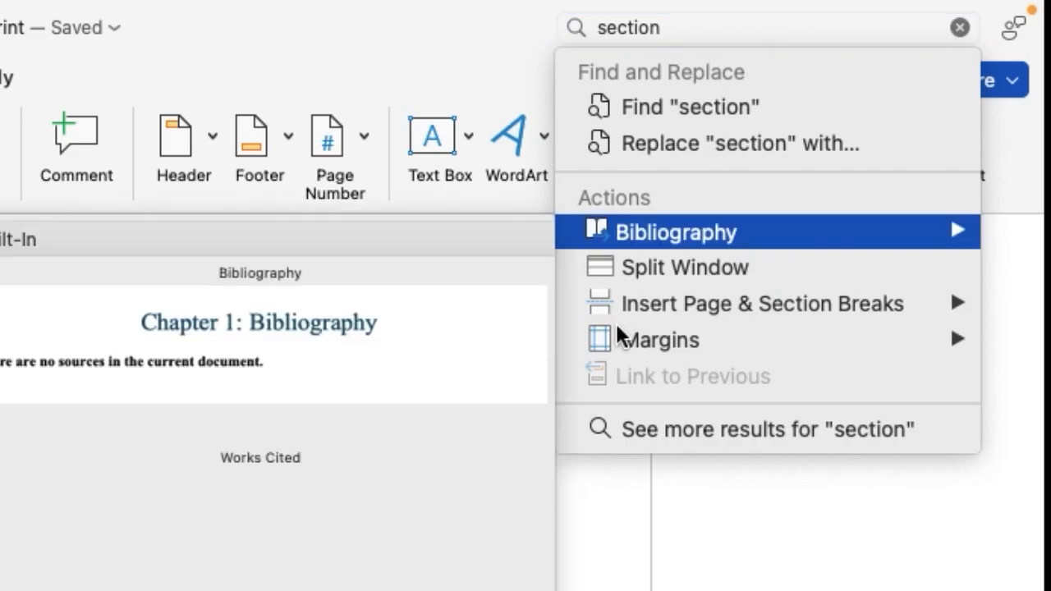
pyautogui.moveTo(713, 327)
pyautogui.moveTo(729, 310)
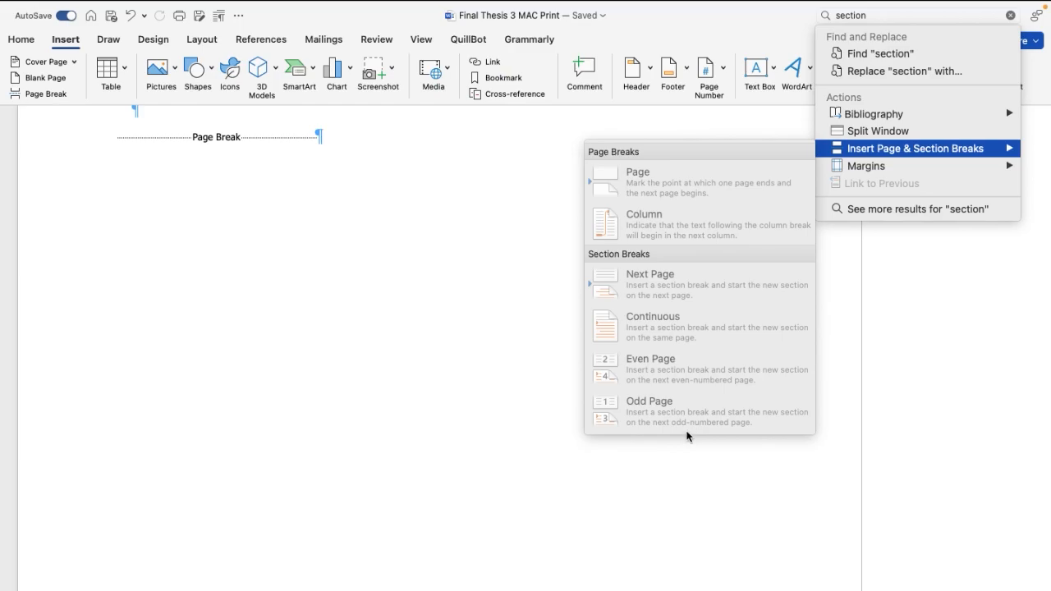
pyautogui.scroll(1, 398, 284)
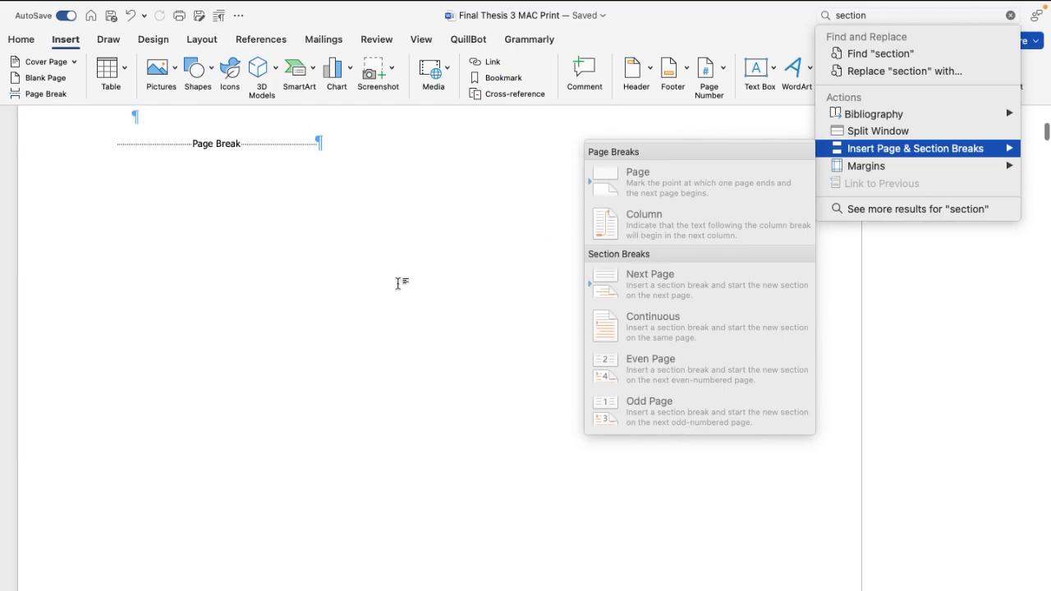
pyautogui.click(662, 286)
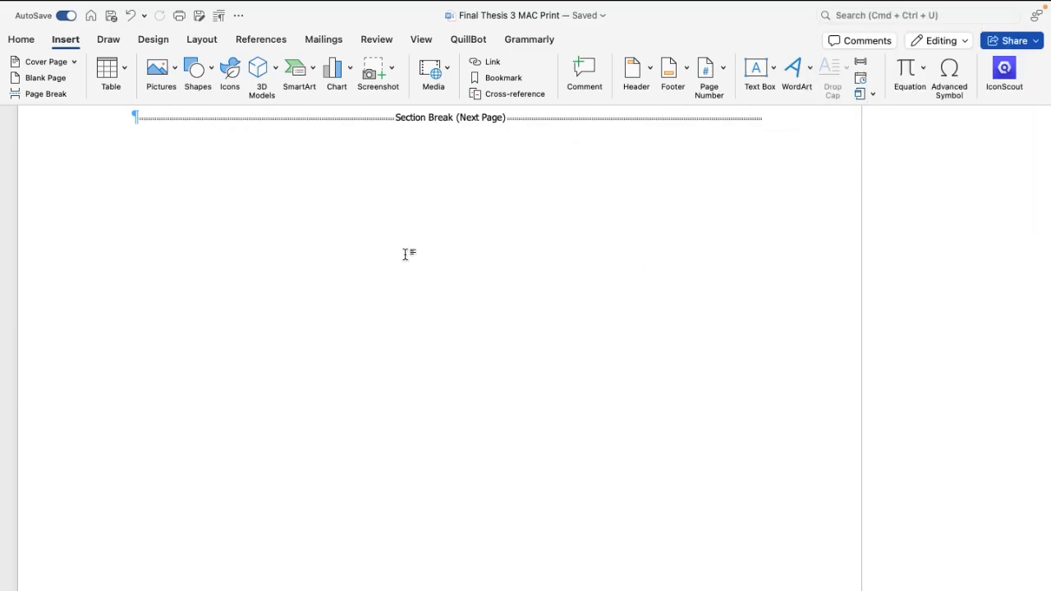
pyautogui.press('super+z')
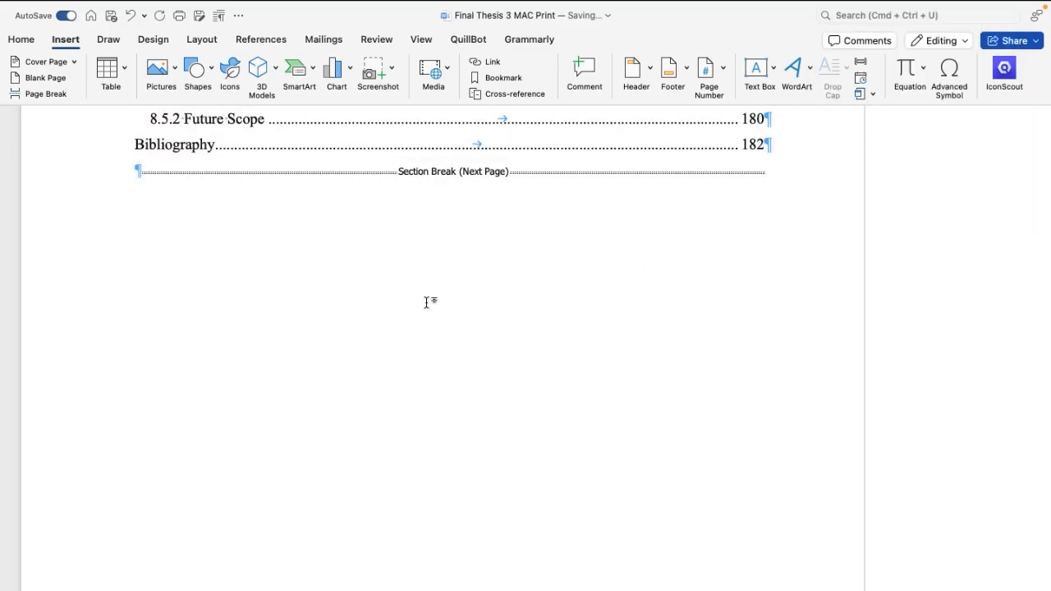
# Step: Delete the leftover page break between the new section break and the Chapter 1 heading
pyautogui.scroll(-10, 427, 301)
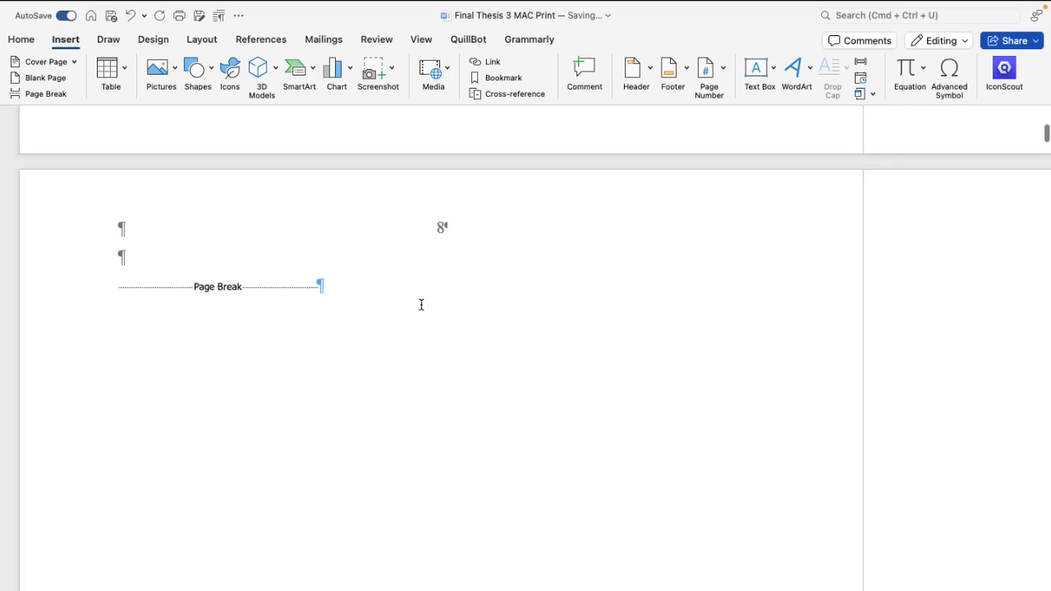
pyautogui.click(338, 287)
pyautogui.press('BackSpace')
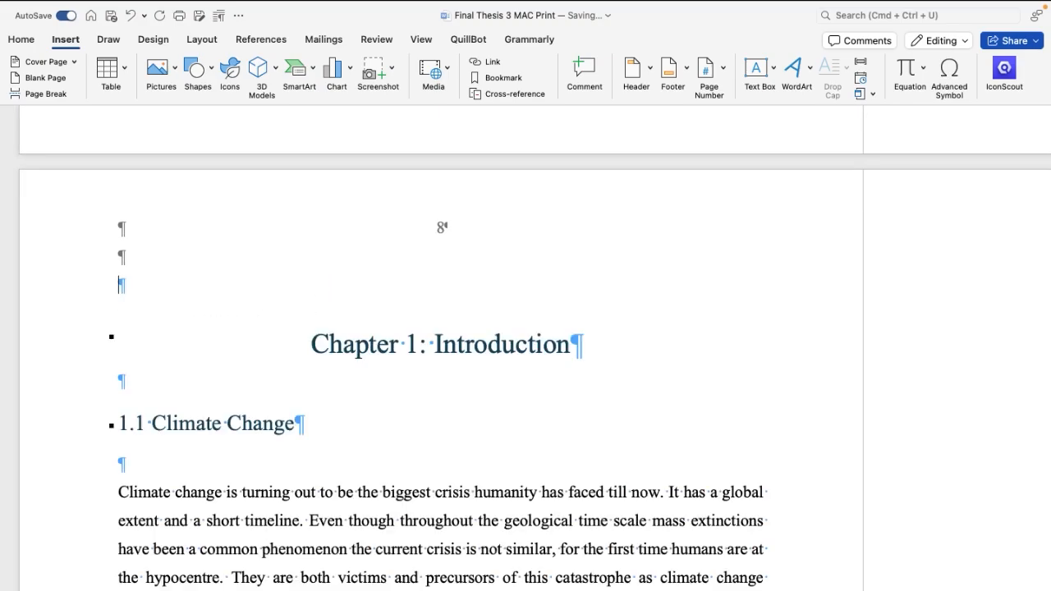
pyautogui.press('BackSpace')
pyautogui.press('BackSpace')
pyautogui.press('BackSpace')
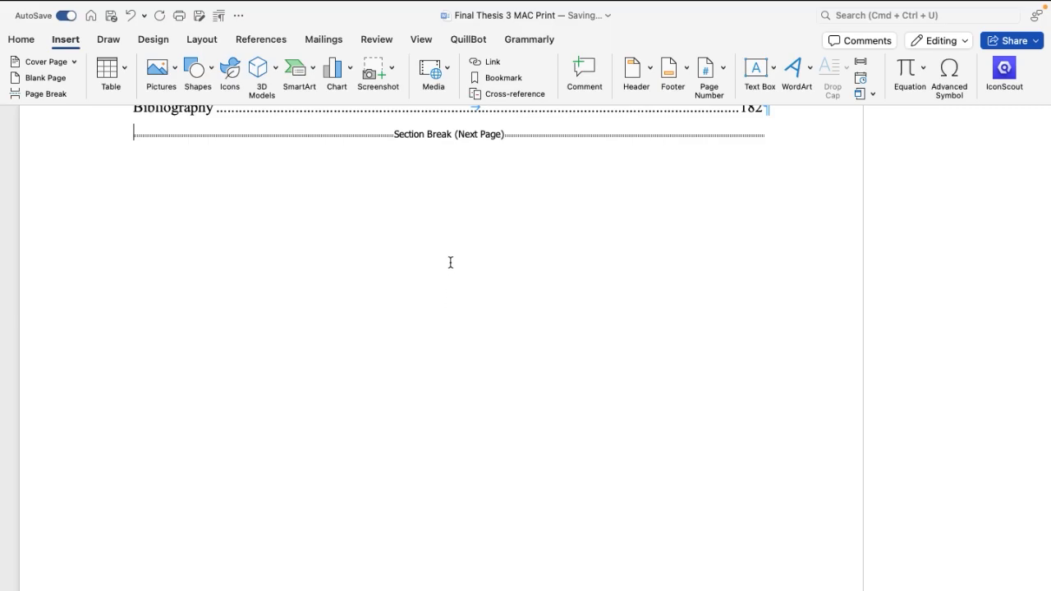
# Step: Restart the page numbering of Section 2 at 1 from the Chapter 1 header and return to the body text
pyautogui.scroll(-10, 438, 264)
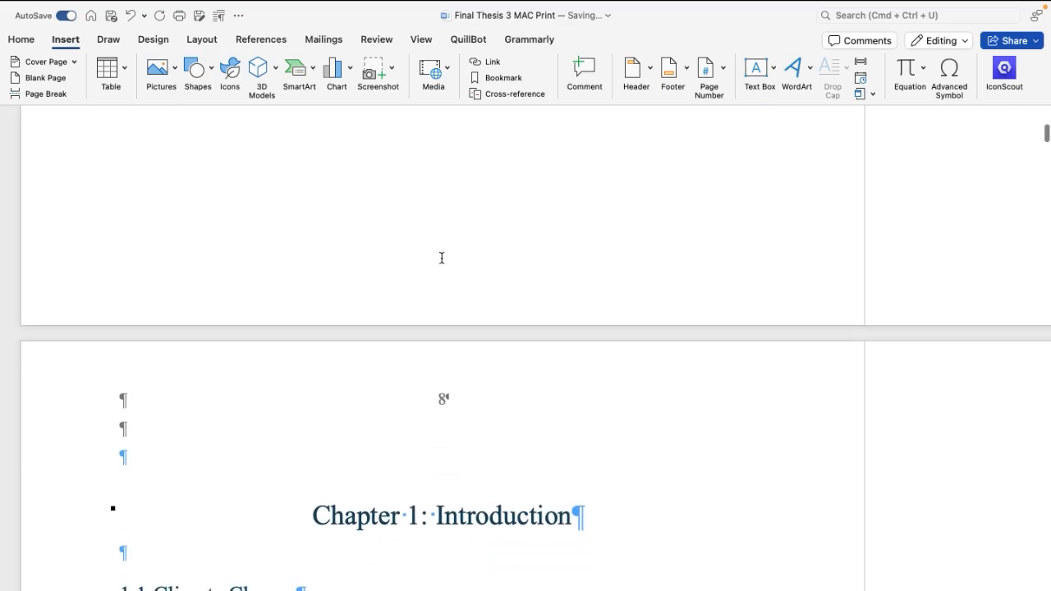
pyautogui.scroll(-1, 441, 263)
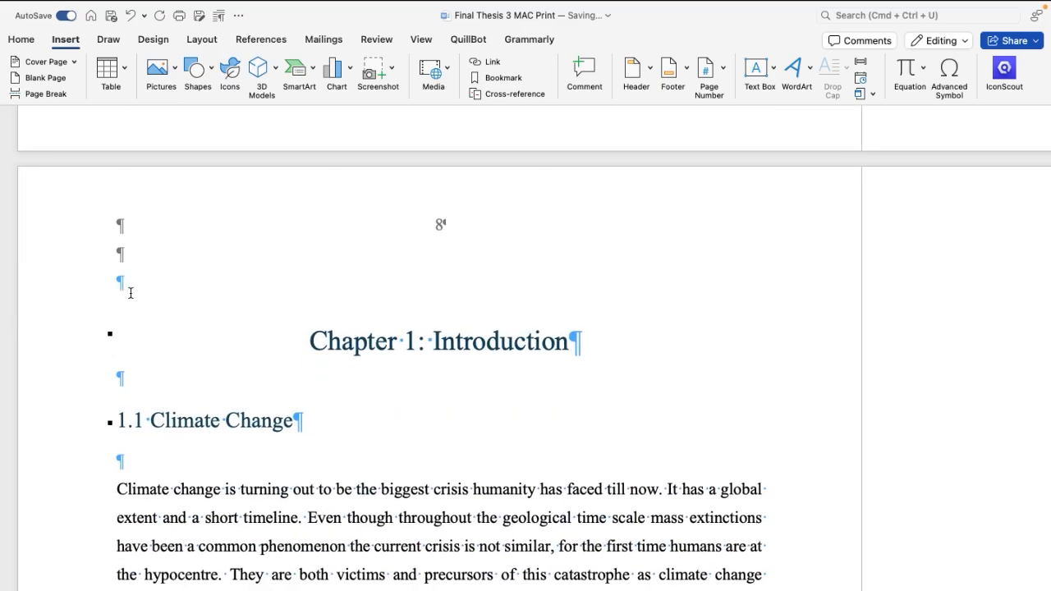
pyautogui.scroll(-5, 131, 293)
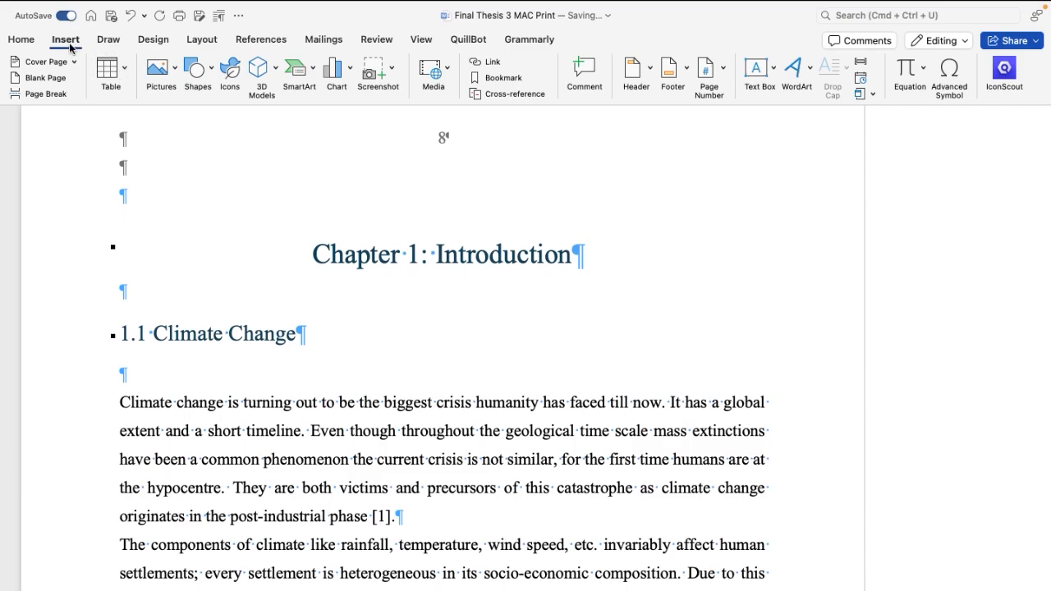
pyautogui.scroll(1, 408, 237)
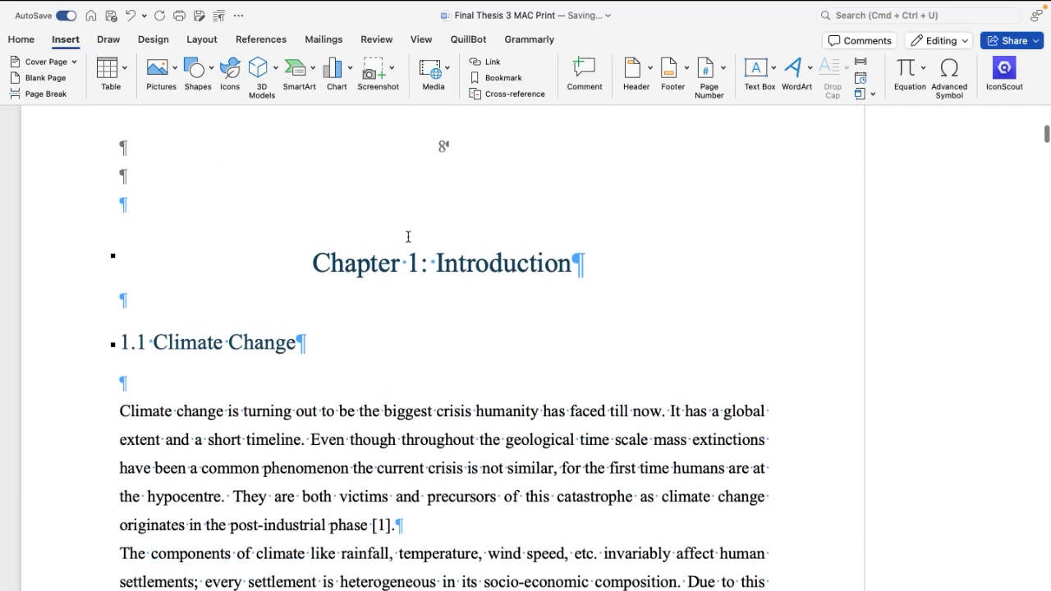
pyautogui.scroll(1, 408, 236)
pyautogui.doubleClick(442, 164)
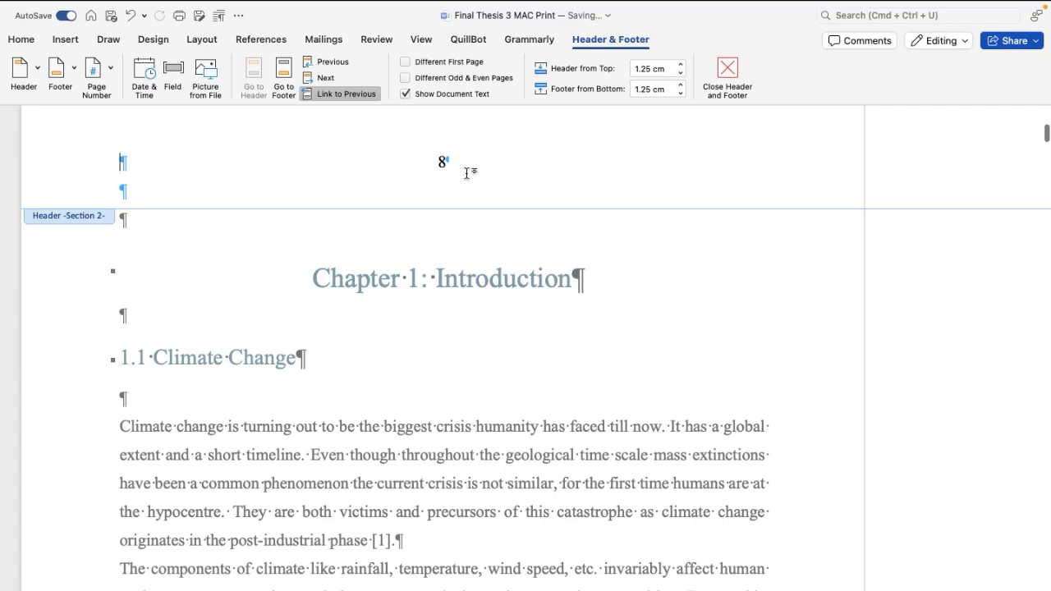
pyautogui.click(97, 72)
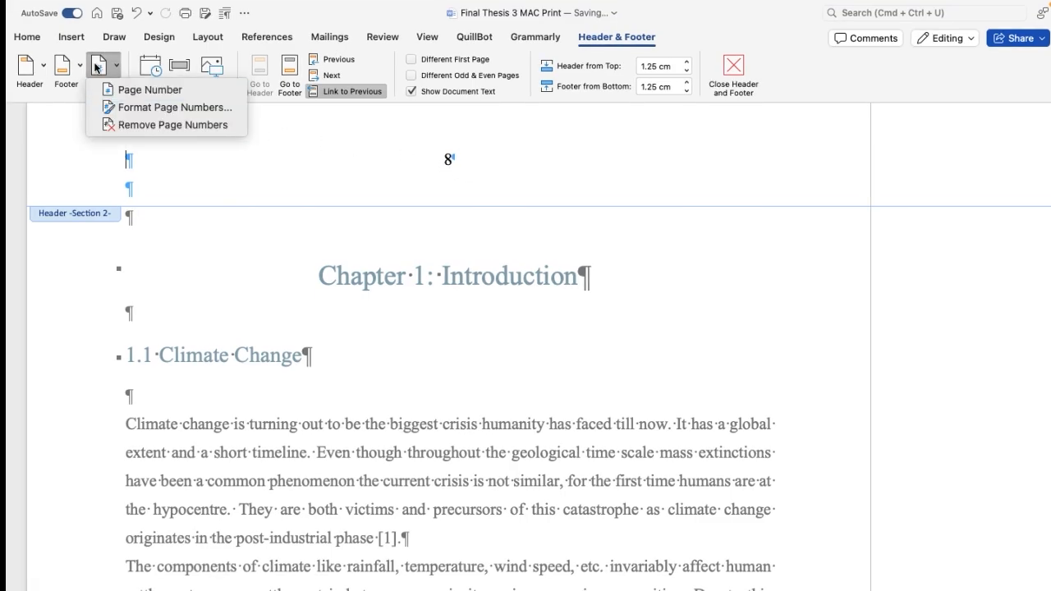
pyautogui.click(164, 107)
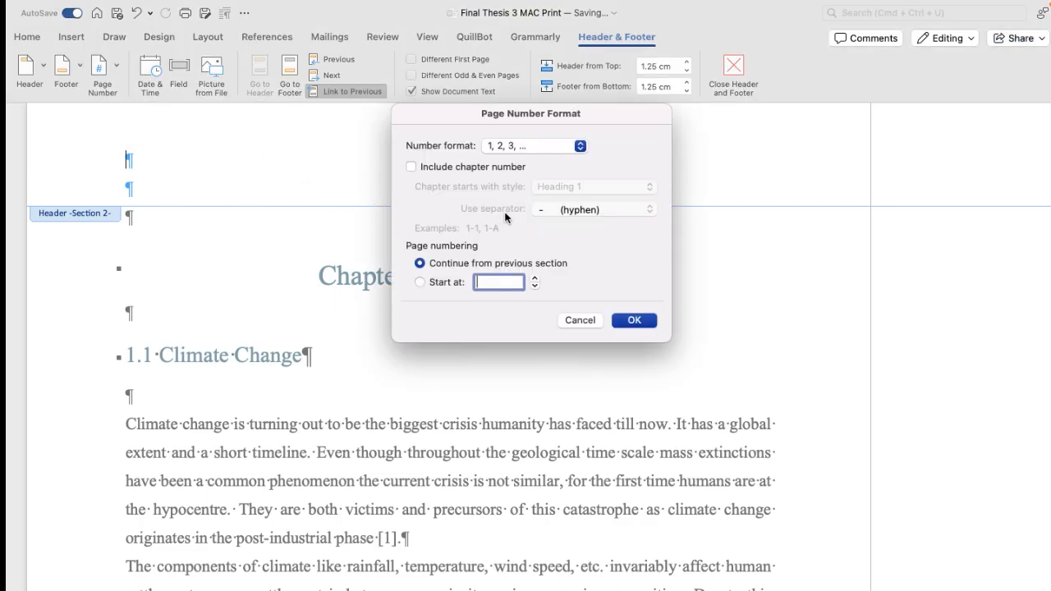
pyautogui.click(420, 282)
pyautogui.click(634, 320)
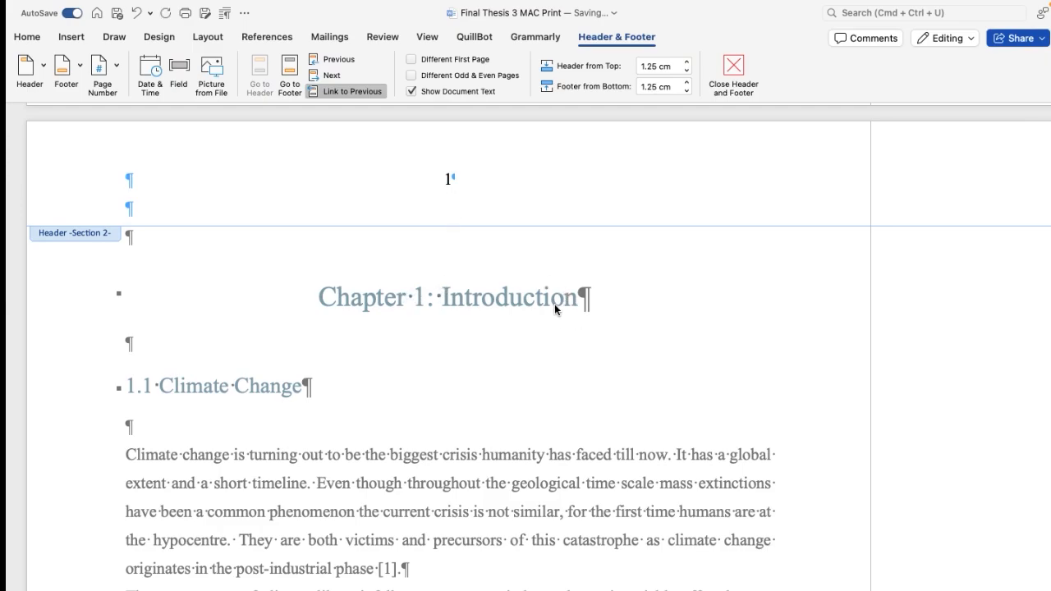
pyautogui.doubleClick(136, 272)
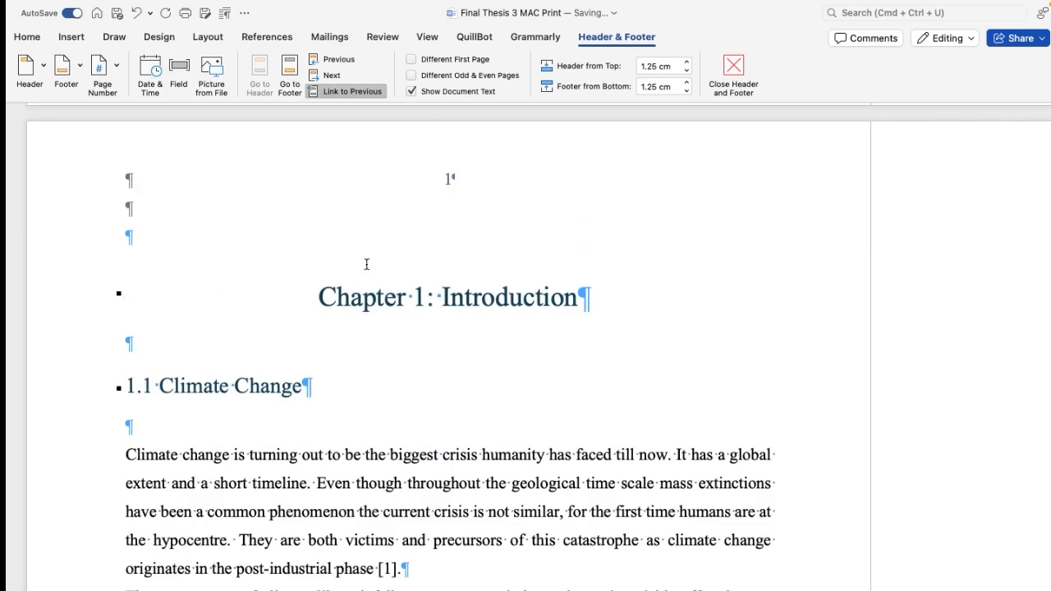
pyautogui.scroll(8, 487, 297)
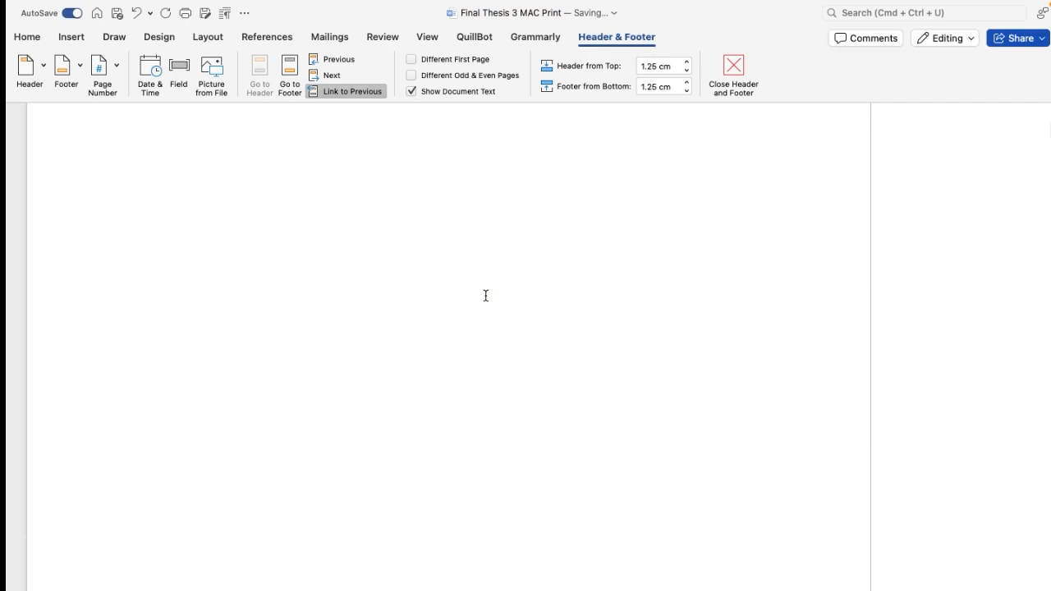
# Step: Format the Section 1 page numbers as I, II, III, starting at I, from the List of Figures header and return to the body text
pyautogui.scroll(15, 486, 297)
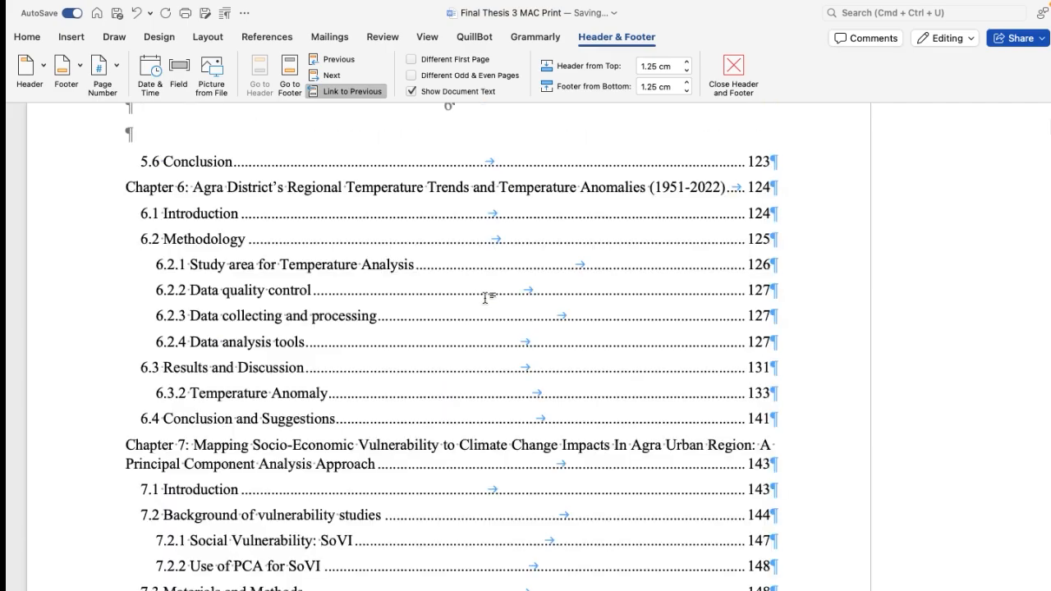
pyautogui.scroll(-3, 486, 304)
pyautogui.scroll(-15, 486, 310)
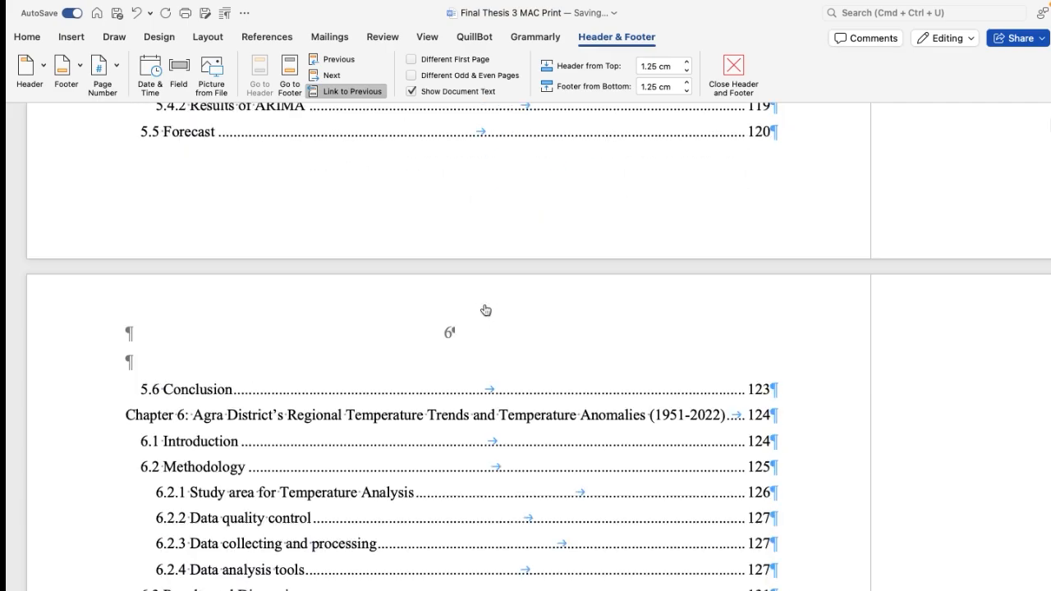
pyautogui.scroll(20, 483, 313)
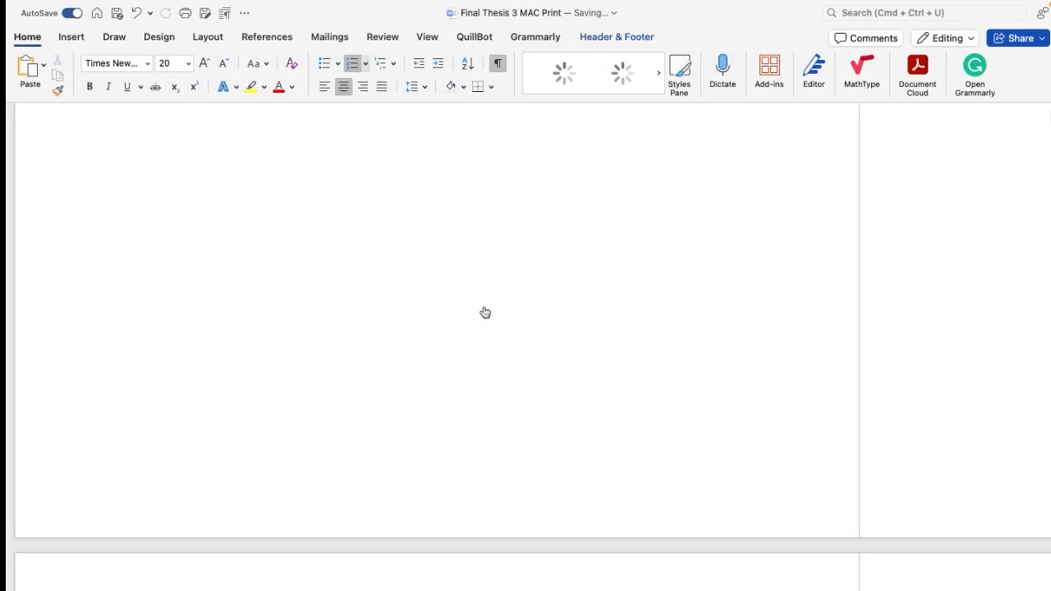
pyautogui.scroll(10, 485, 313)
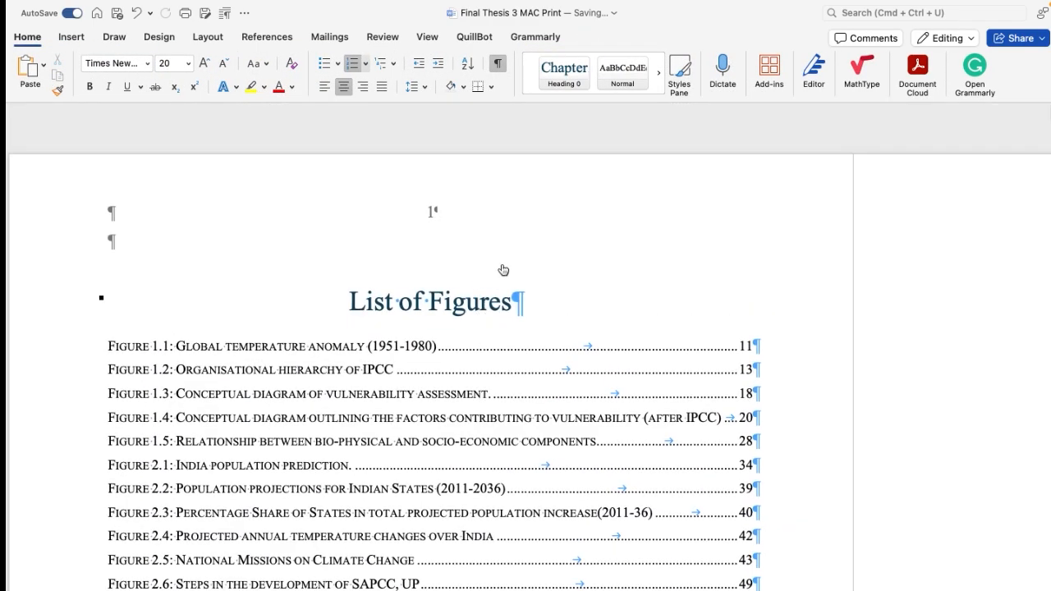
pyautogui.scroll(-1, 438, 223)
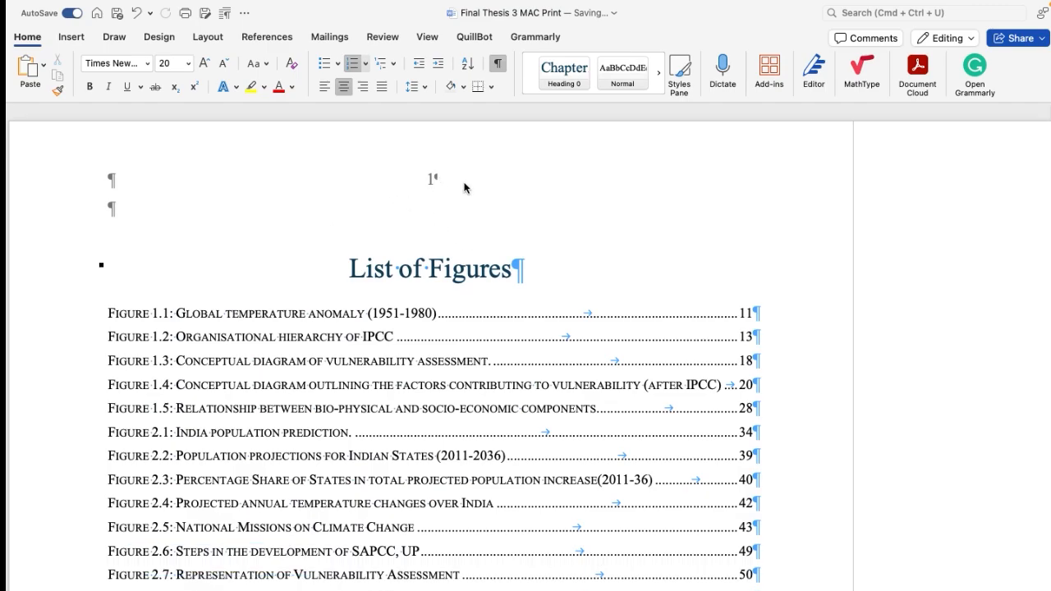
pyautogui.doubleClick(447, 181)
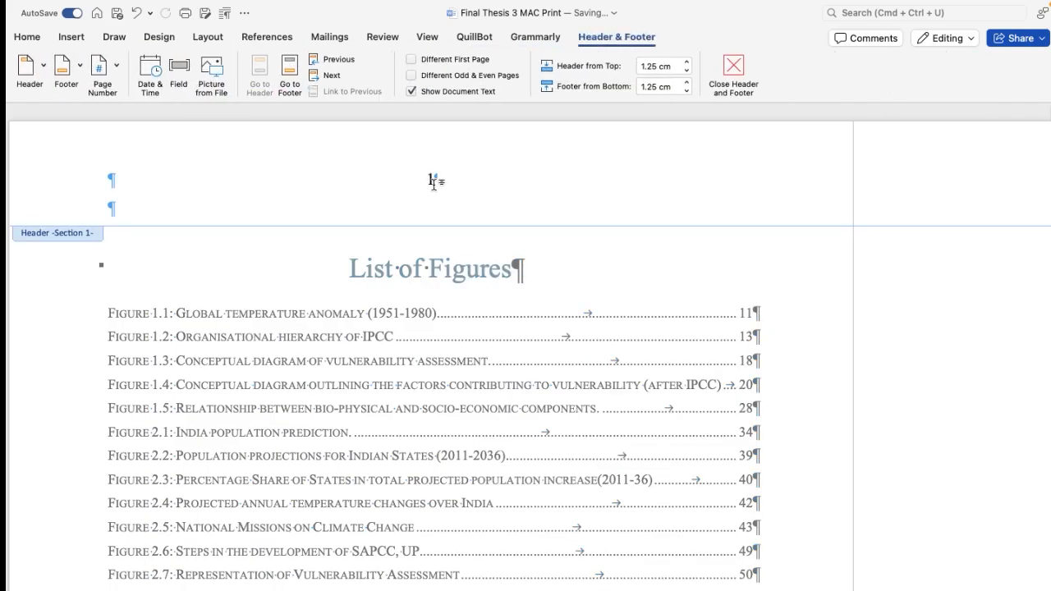
pyautogui.press('BackSpace')
pyautogui.click(118, 66)
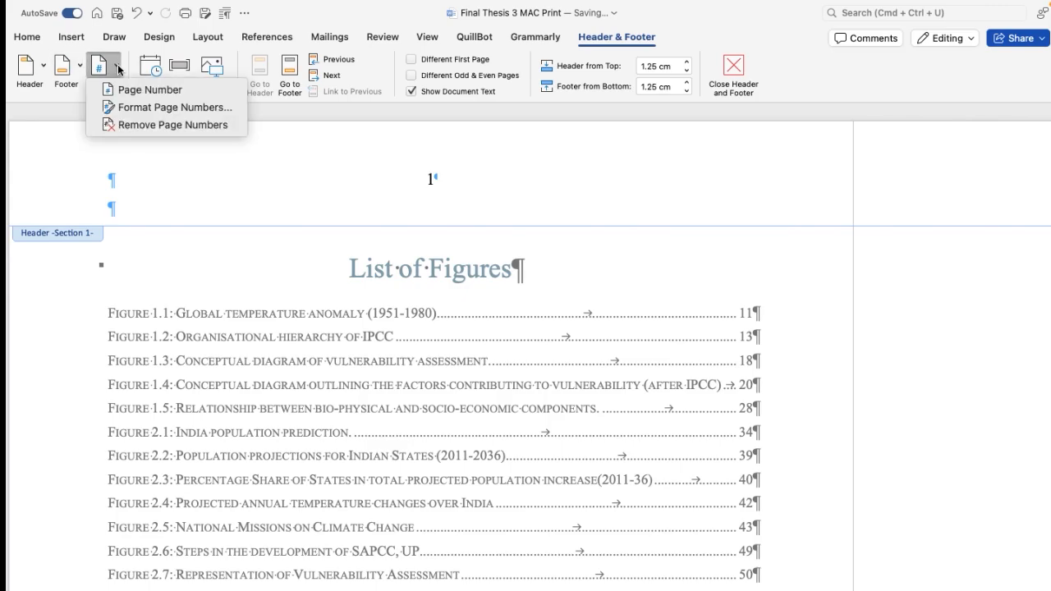
pyautogui.click(165, 112)
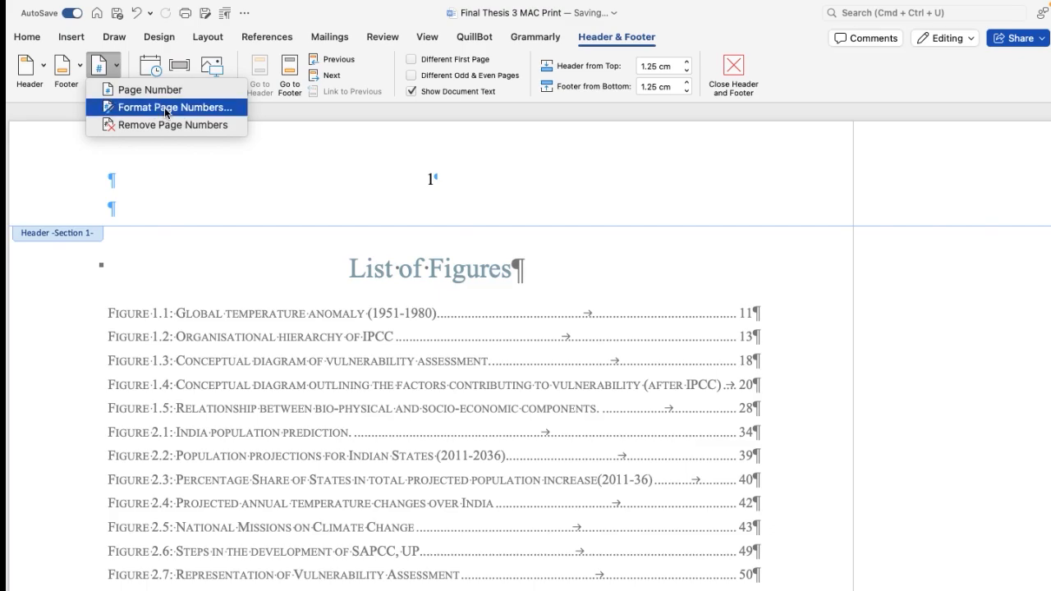
pyautogui.click(165, 112)
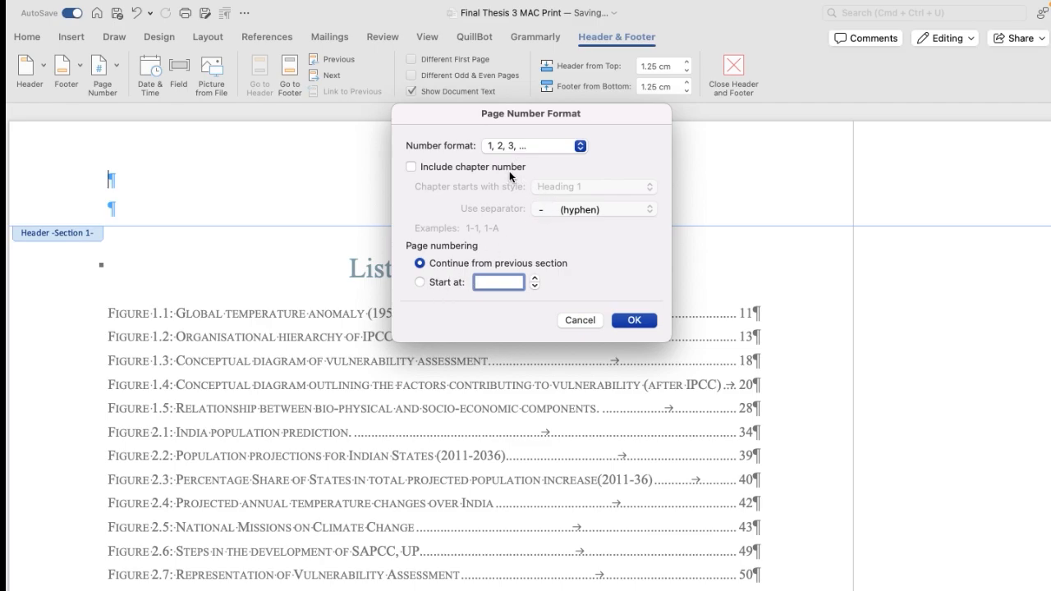
pyautogui.click(579, 147)
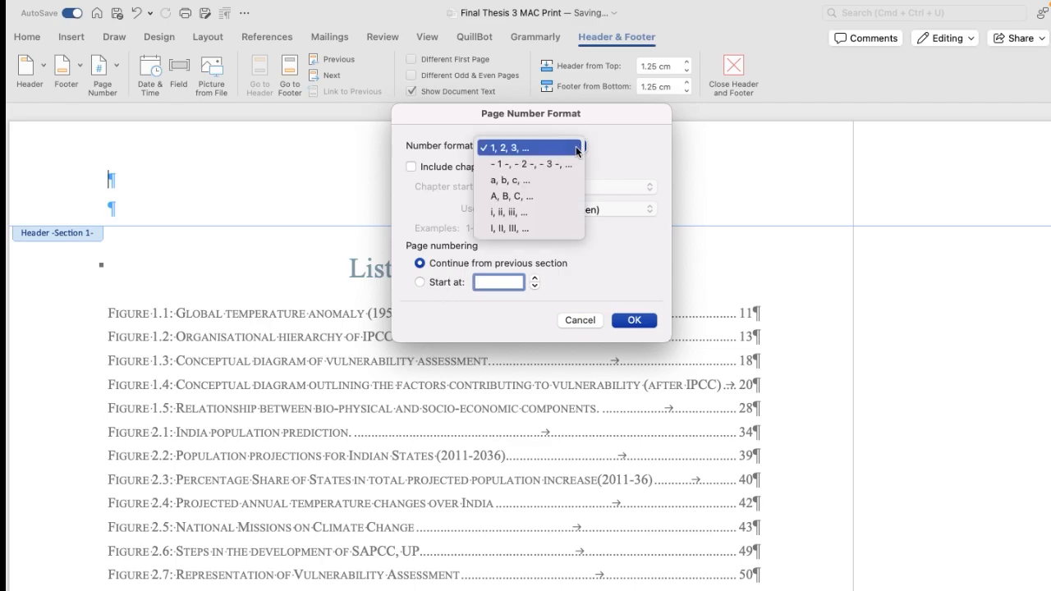
pyautogui.click(509, 227)
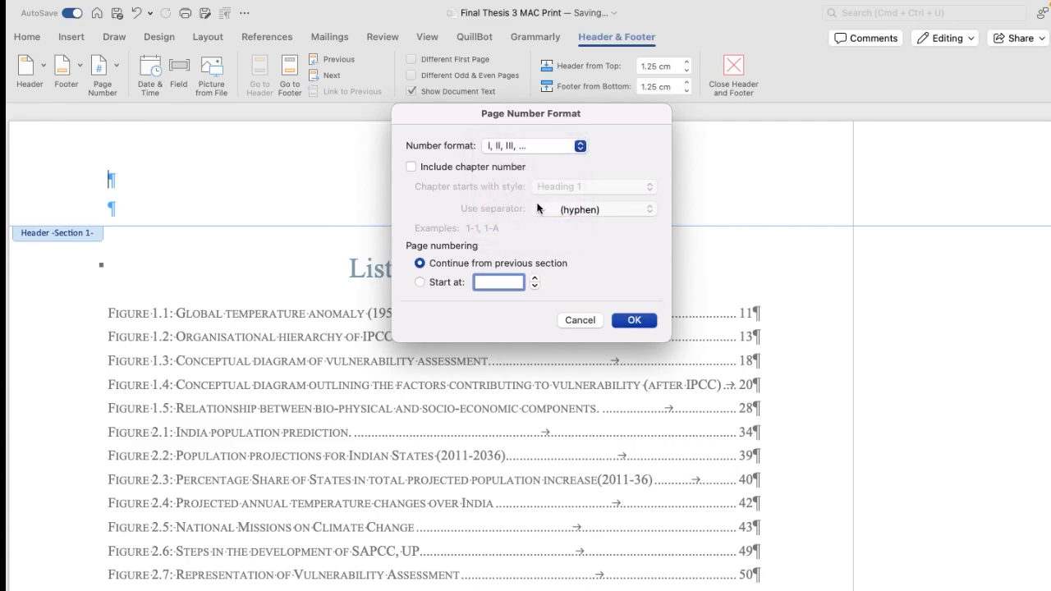
pyautogui.click(420, 281)
pyautogui.click(634, 321)
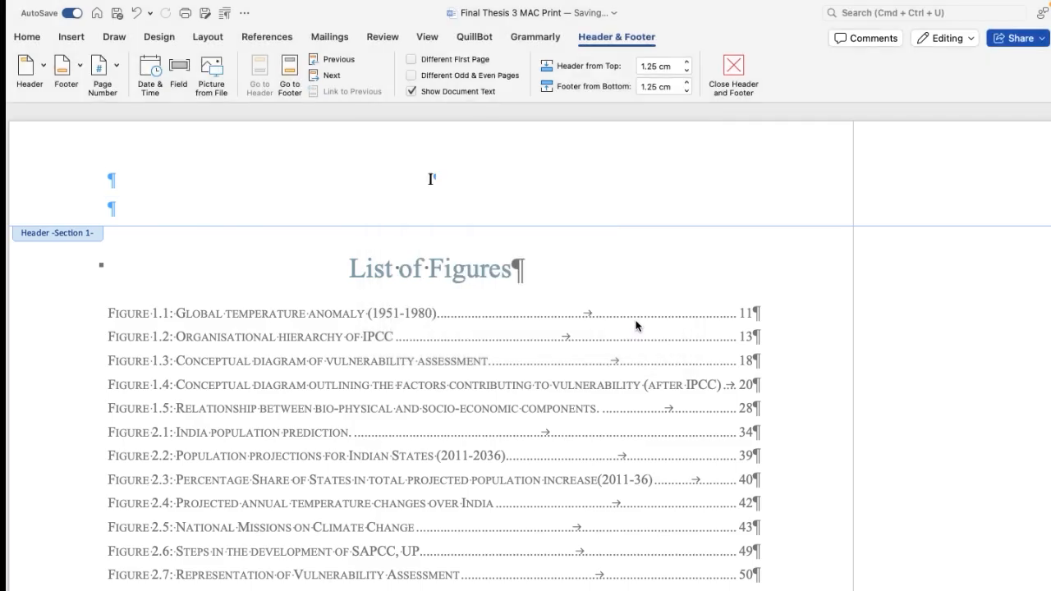
pyautogui.doubleClick(303, 263)
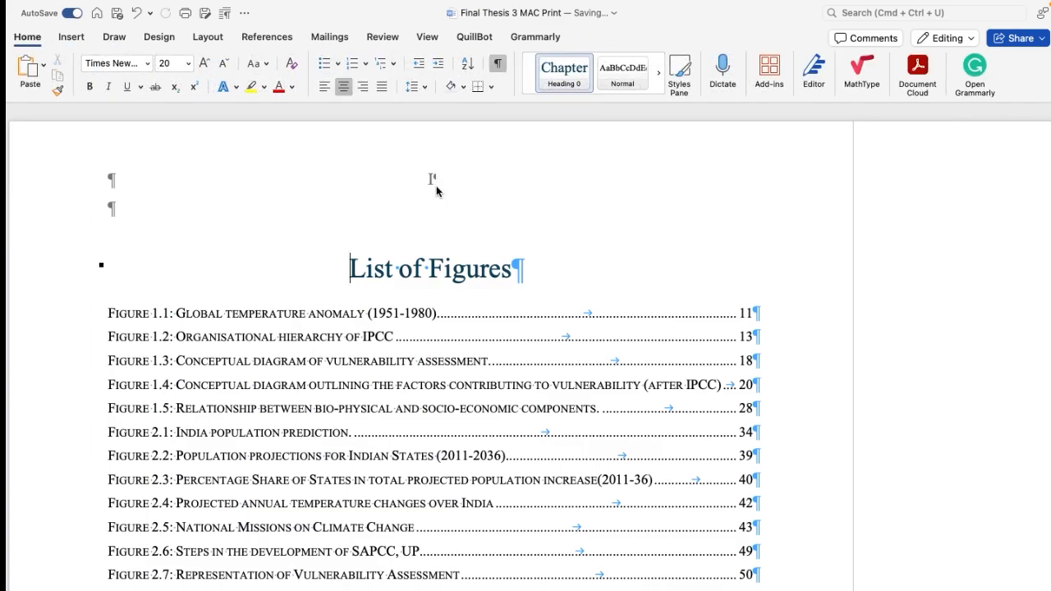
# Step: Check the front matter's page numbers through to the Contents page and hide the formatting marks
pyautogui.scroll(-20, 433, 205)
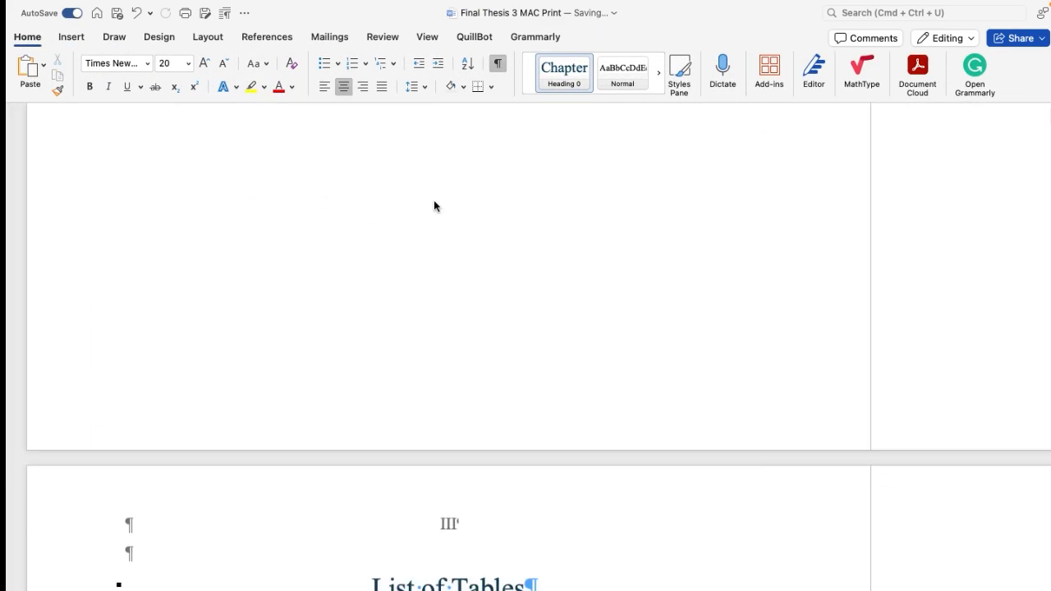
pyautogui.scroll(-20, 435, 200)
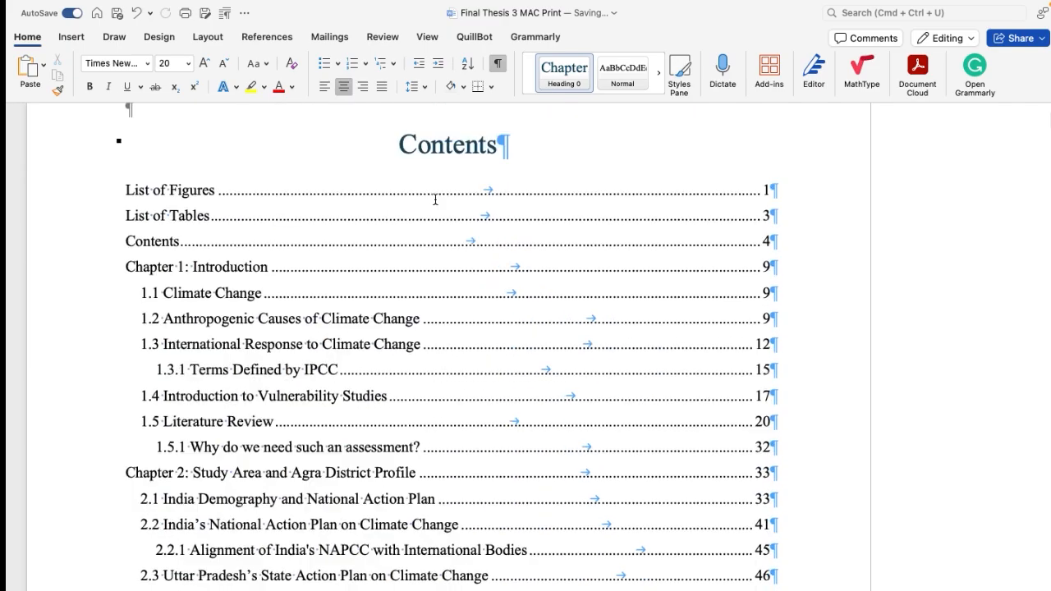
pyautogui.scroll(-1, 440, 199)
pyautogui.scroll(10, 440, 198)
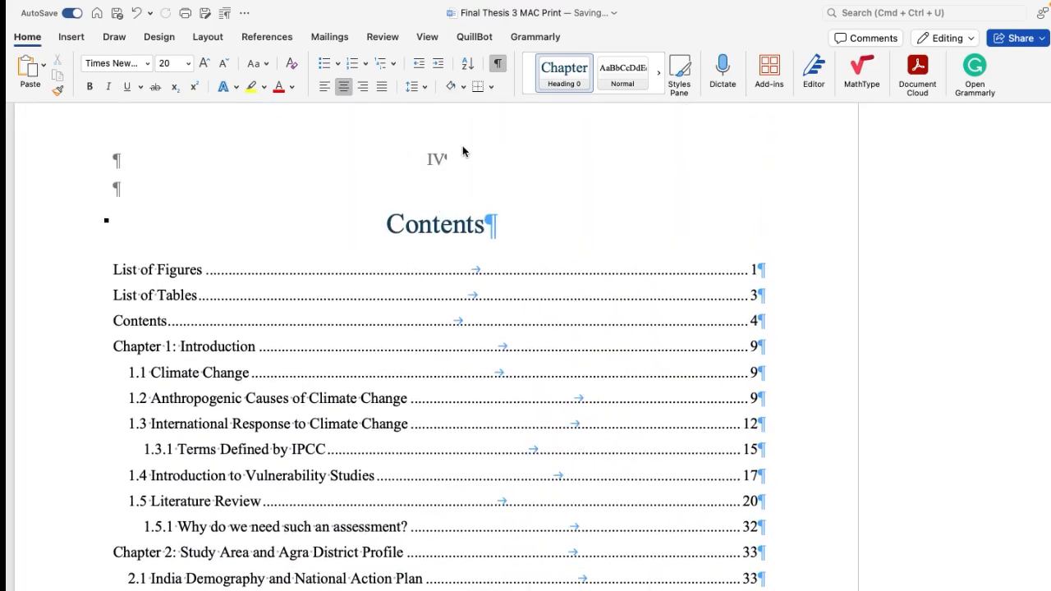
pyautogui.click(484, 254)
pyautogui.click(499, 64)
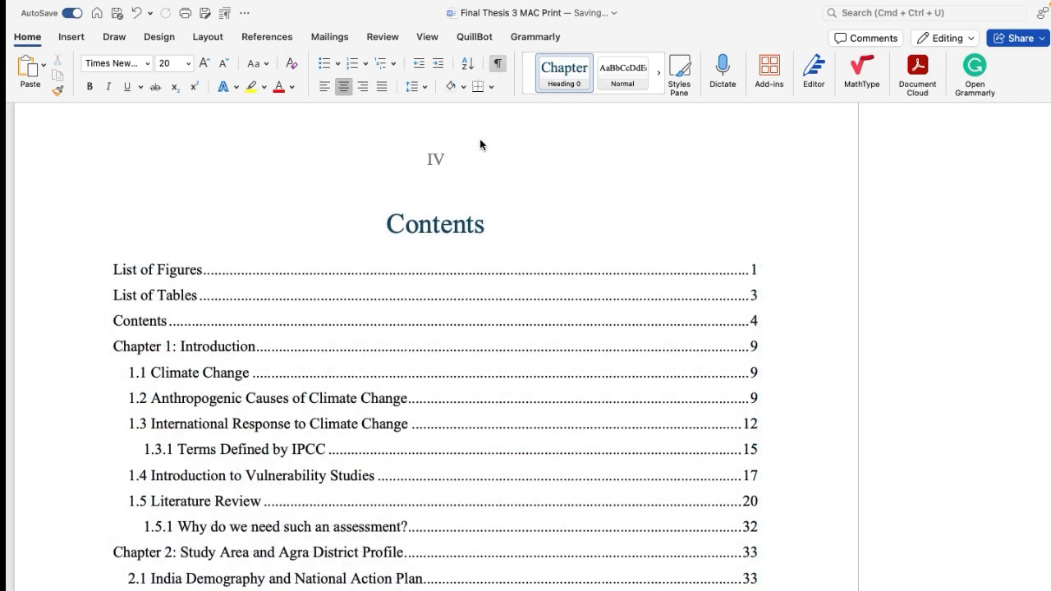
# Step: Examine the header page numbers across the table of contents pages and on the first page of Chapter 1
pyautogui.scroll(-5, 458, 197)
pyautogui.scroll(-20, 459, 197)
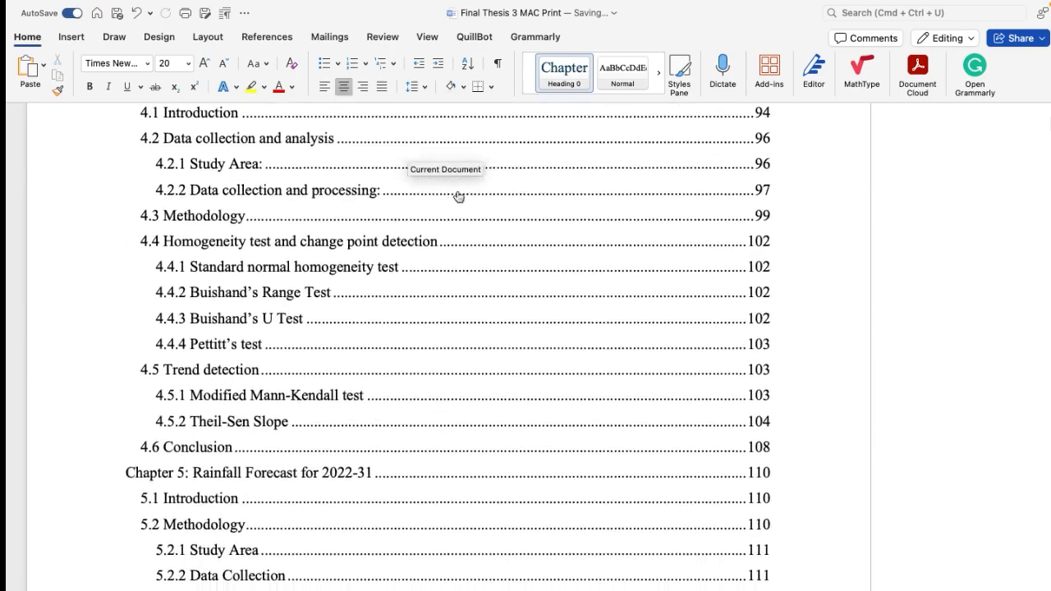
pyautogui.scroll(-20, 458, 176)
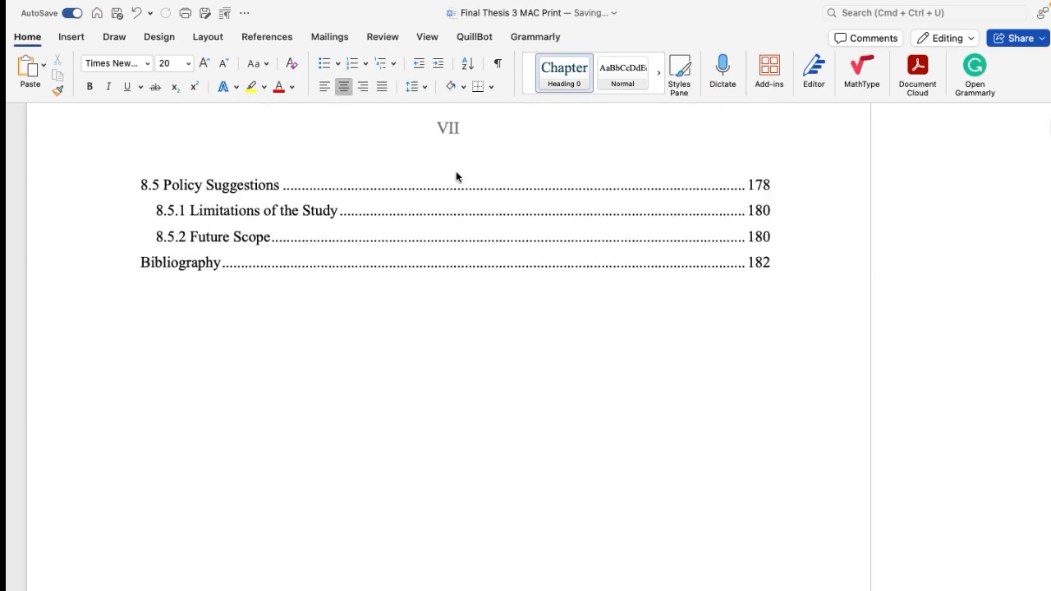
pyautogui.scroll(-12, 457, 171)
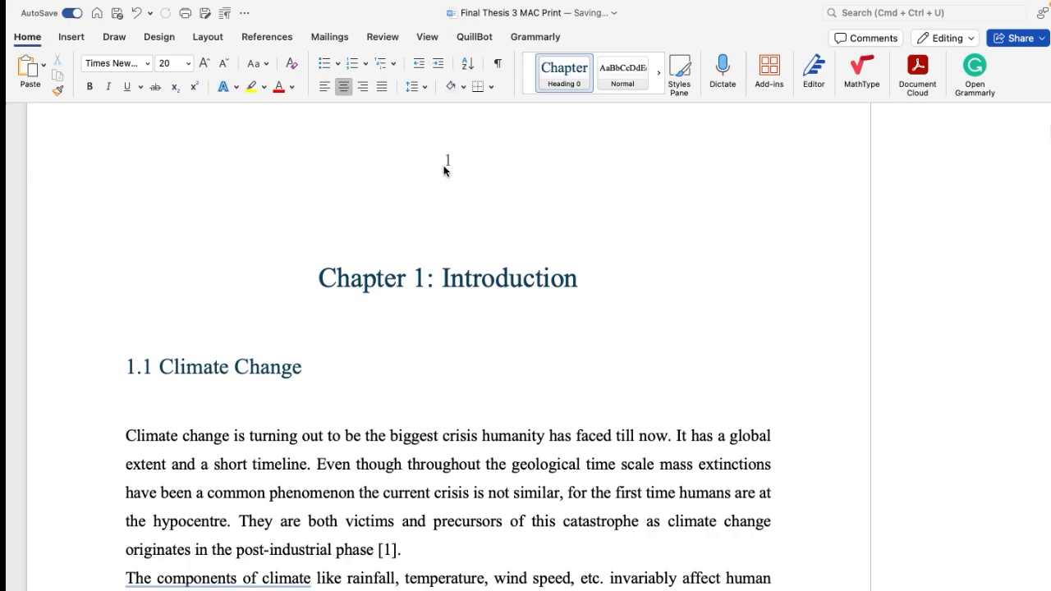
pyautogui.scroll(20, 446, 172)
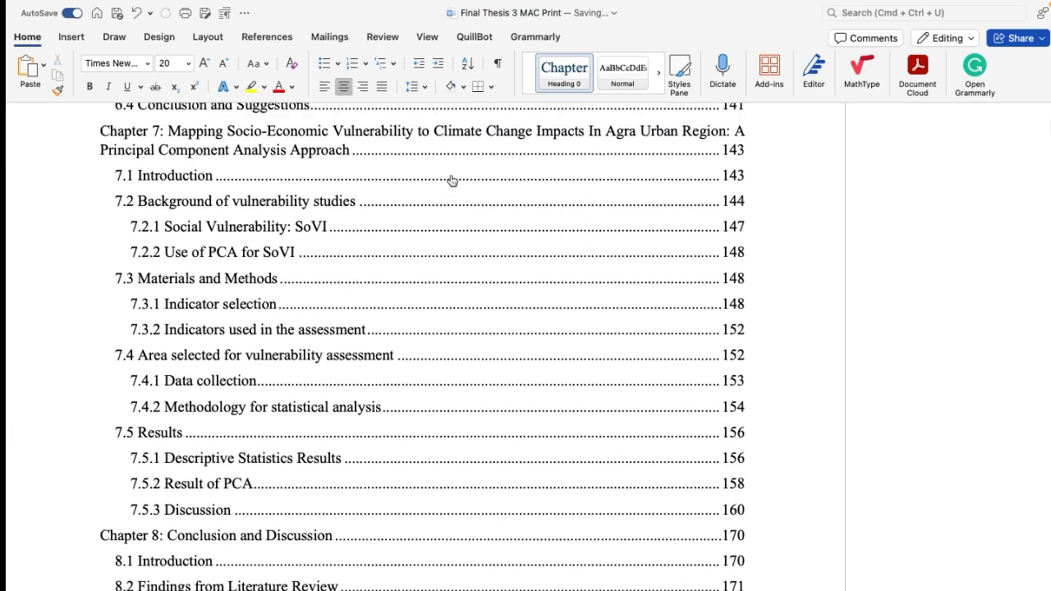
pyautogui.scroll(20, 452, 180)
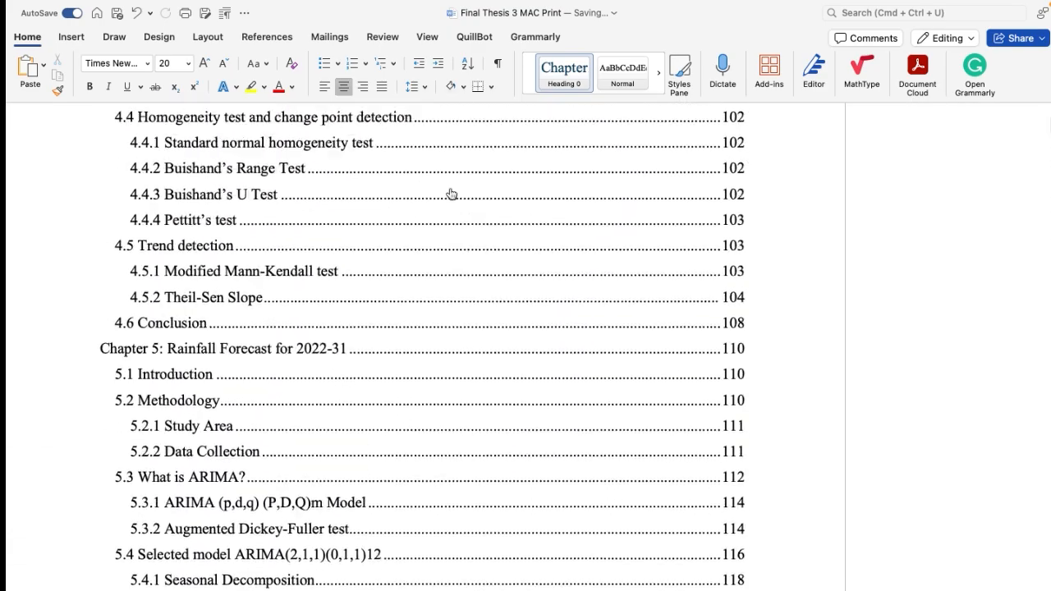
pyautogui.scroll(20, 451, 194)
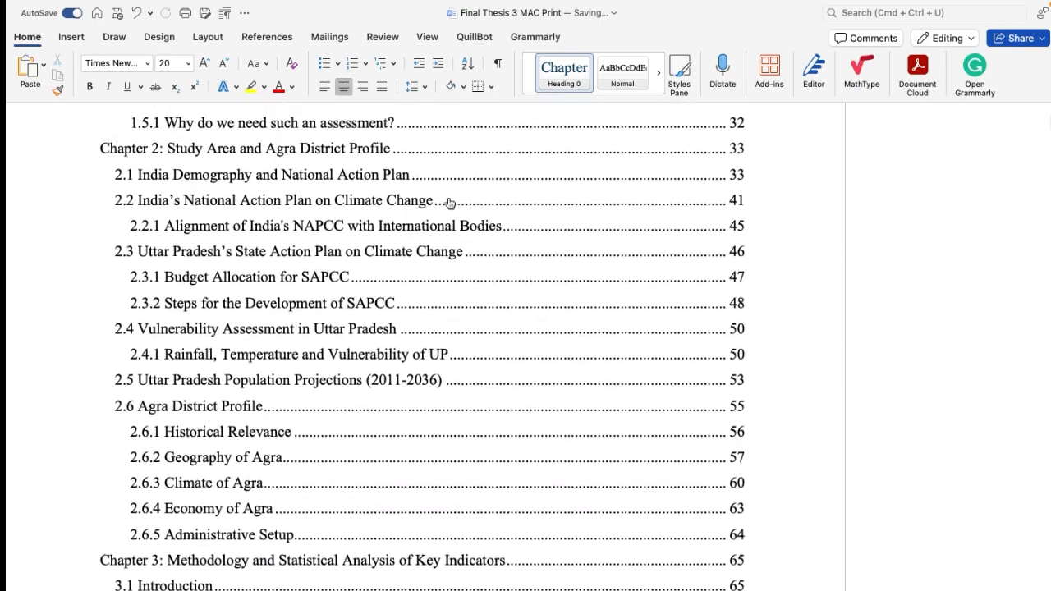
pyautogui.scroll(15, 451, 203)
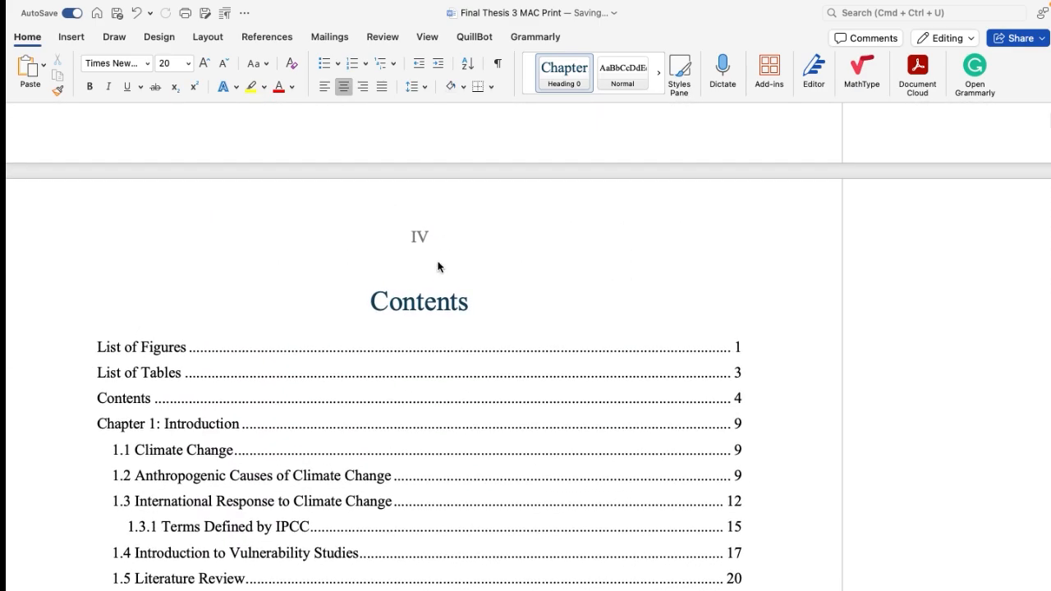
# Step: Update the entire table of contents to match the new page numbering and review its entries
pyautogui.scroll(-5, 438, 267)
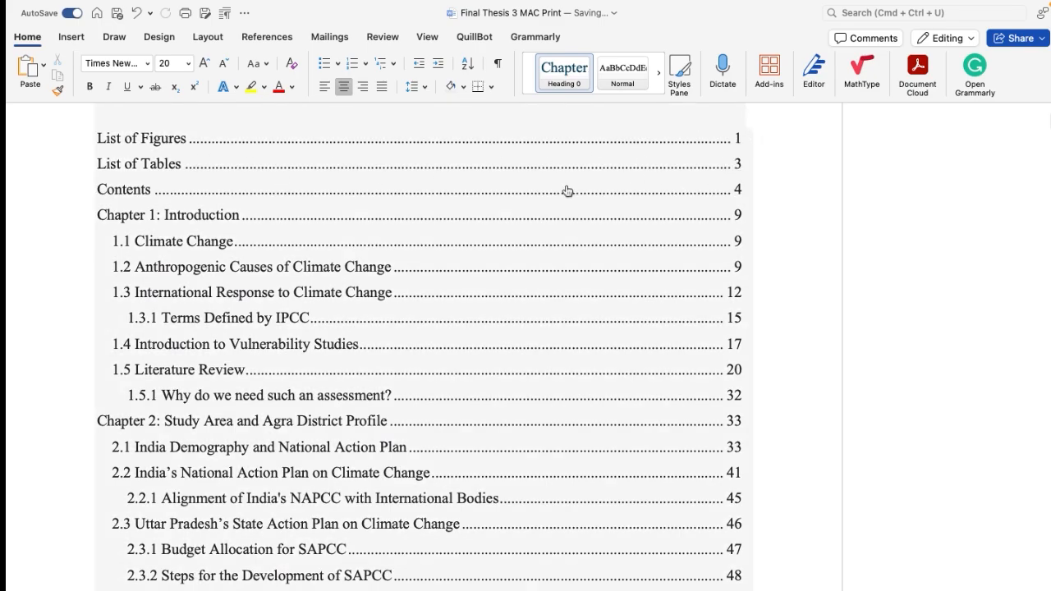
pyautogui.scroll(2, 566, 192)
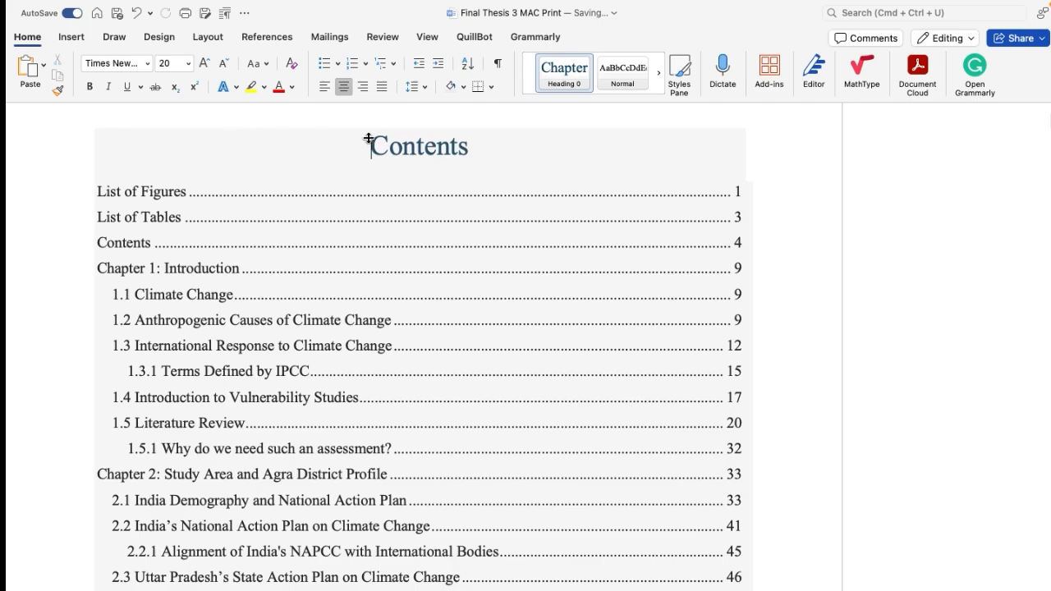
pyautogui.click(115, 129)
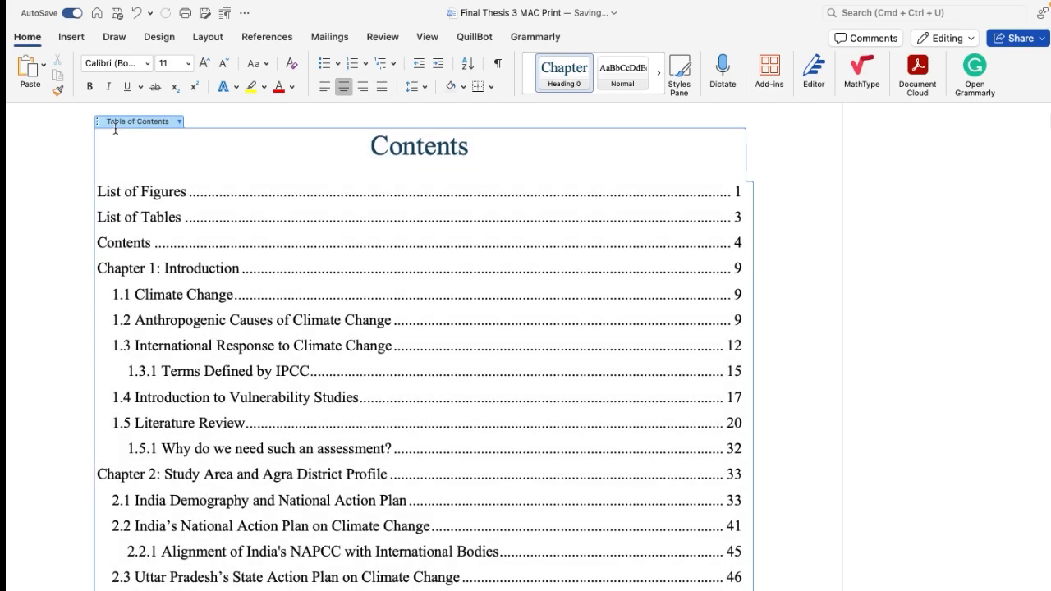
pyautogui.click(176, 123)
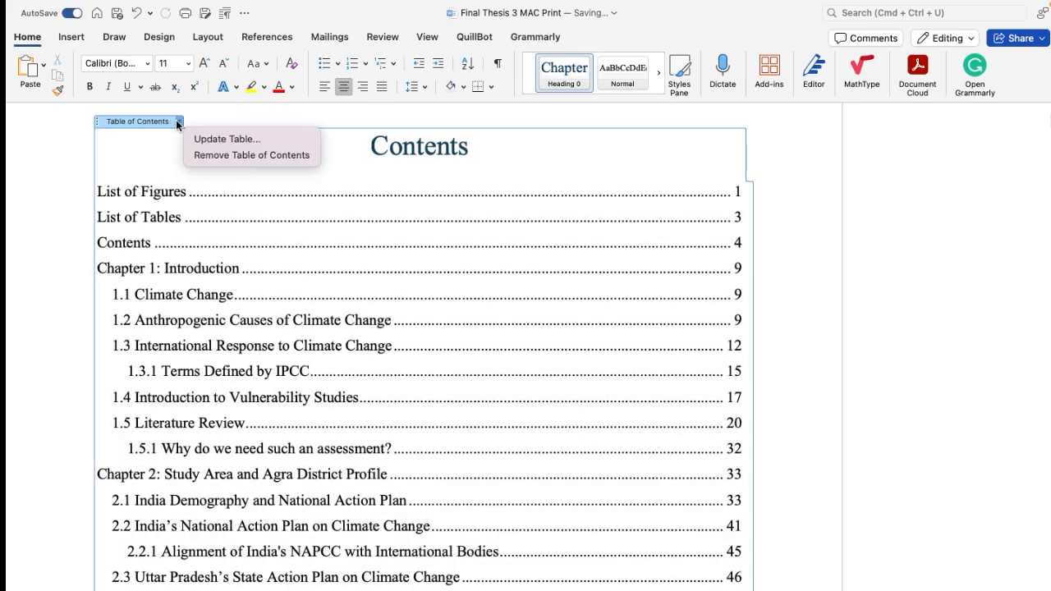
pyautogui.click(241, 141)
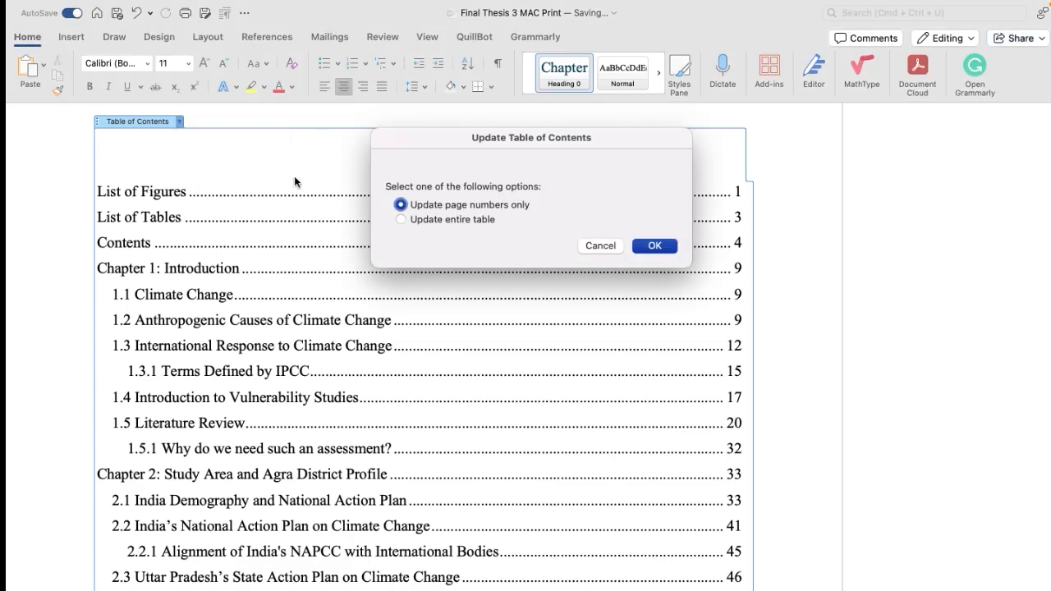
pyautogui.click(402, 221)
pyautogui.click(667, 250)
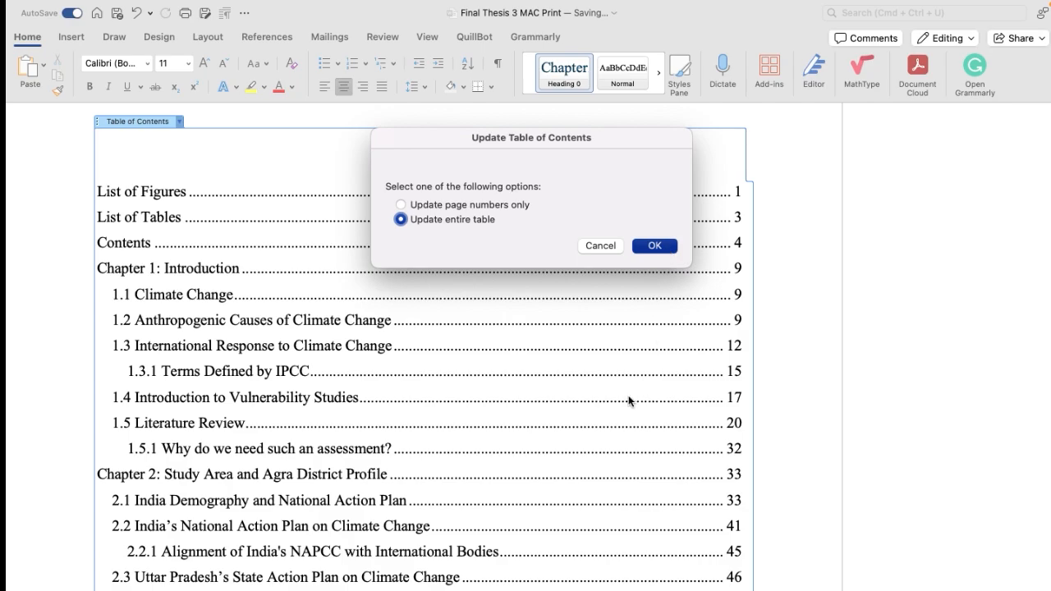
pyautogui.click(653, 250)
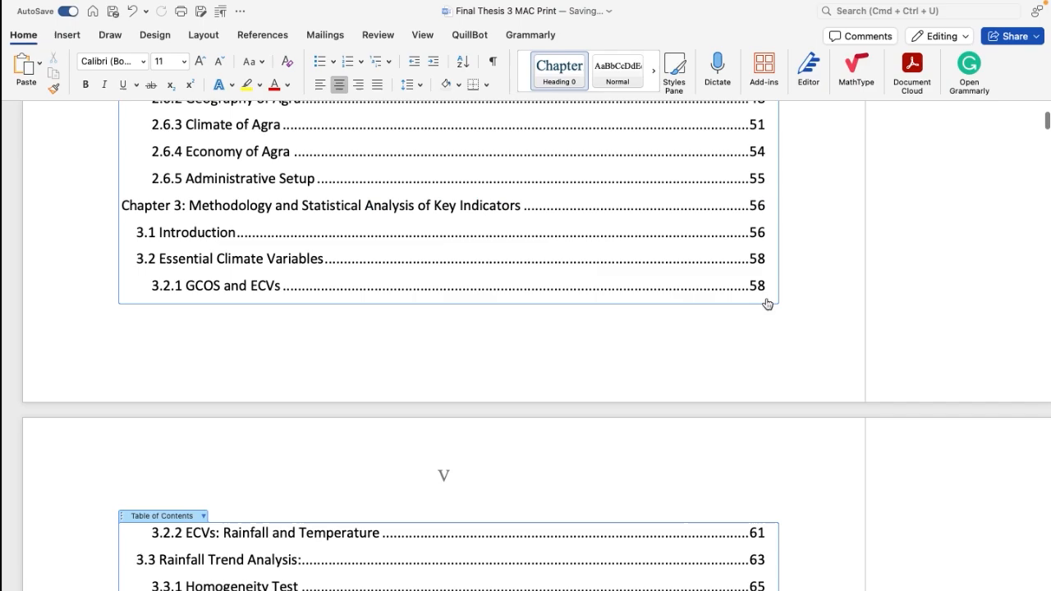
pyautogui.scroll(9, 767, 303)
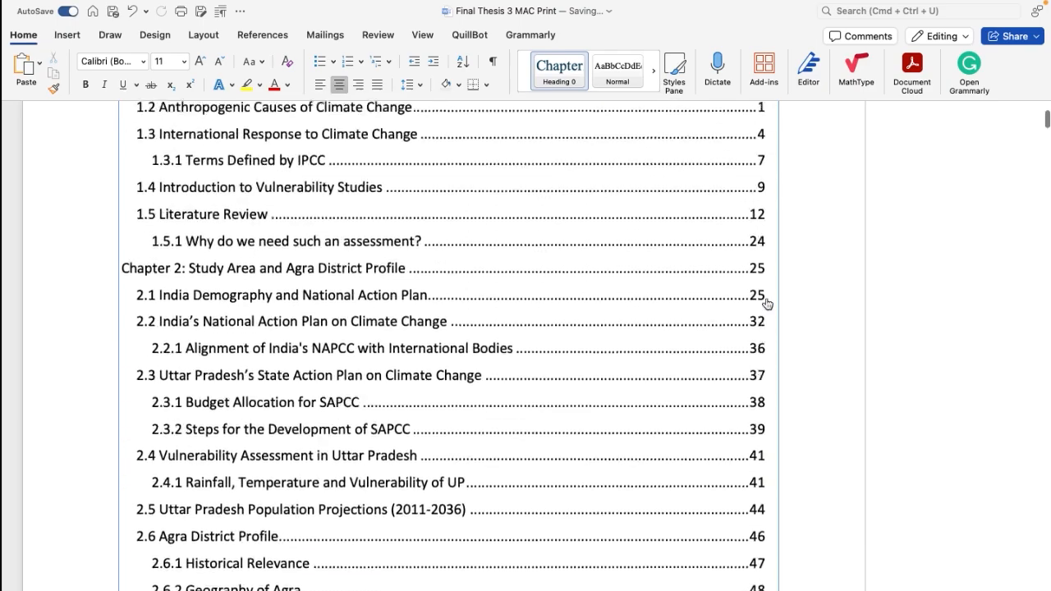